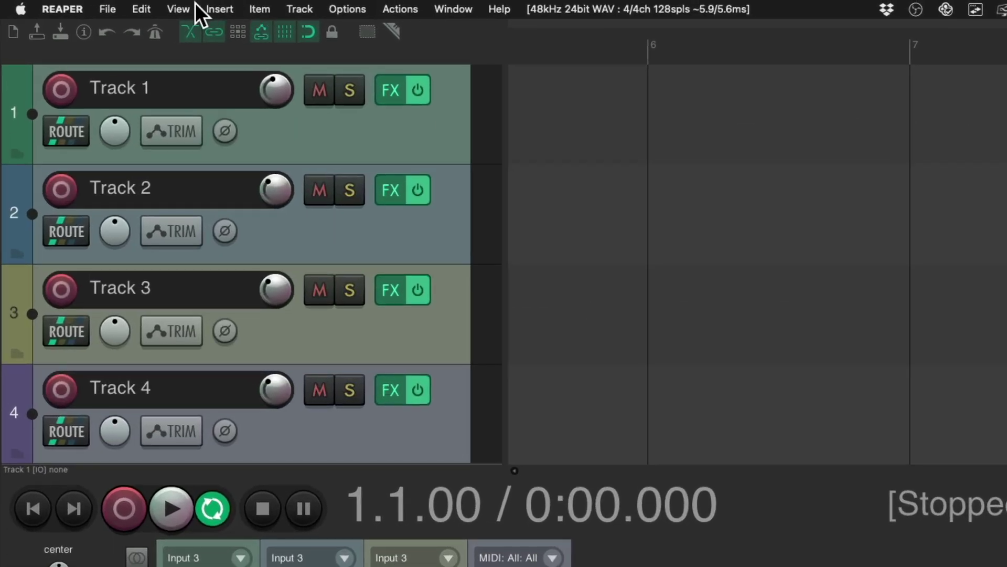
Hide the mixer from the View menu, then shrink and restore the four tracks' heights.
left_click(184, 5)
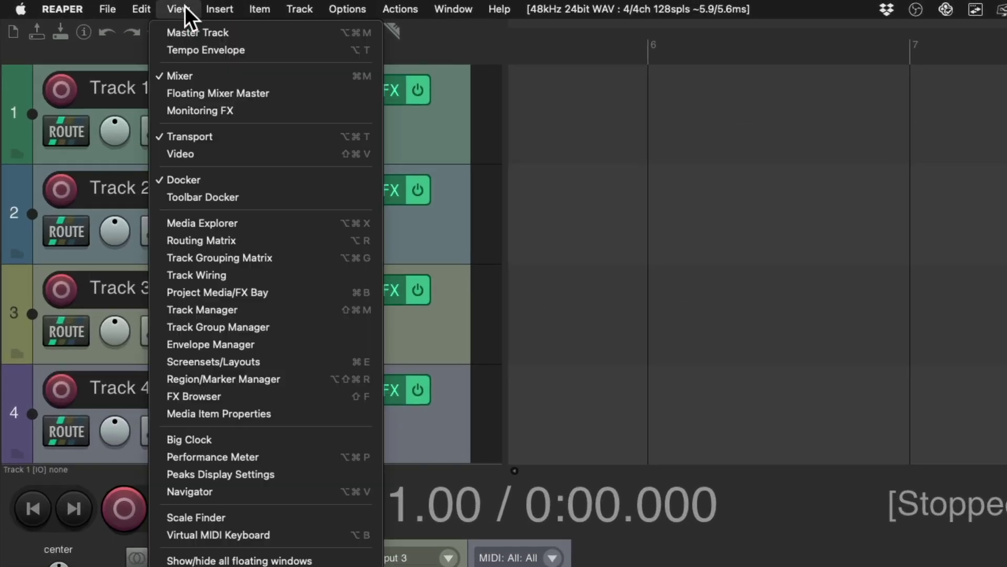
left_click(217, 75)
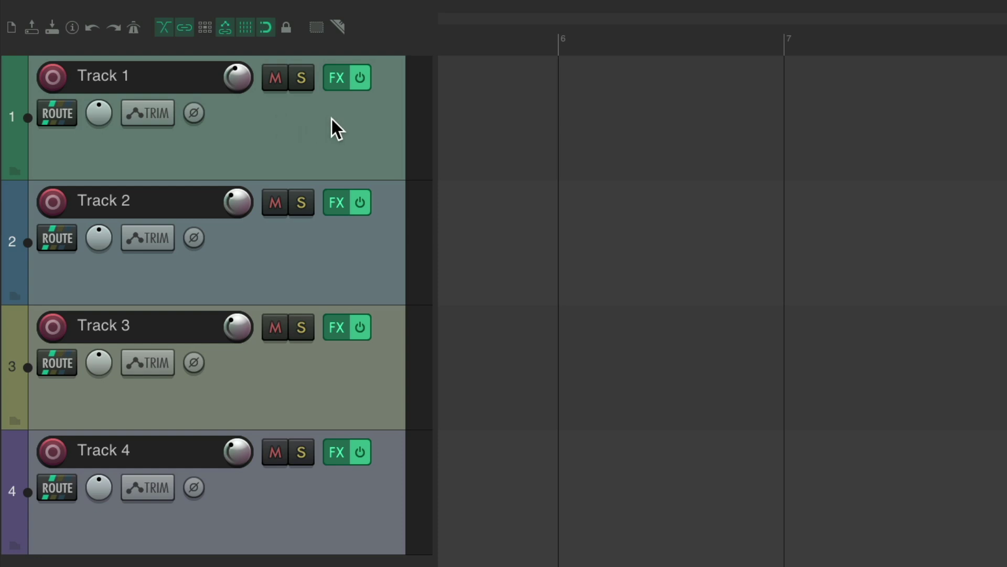
key("Page_Down")
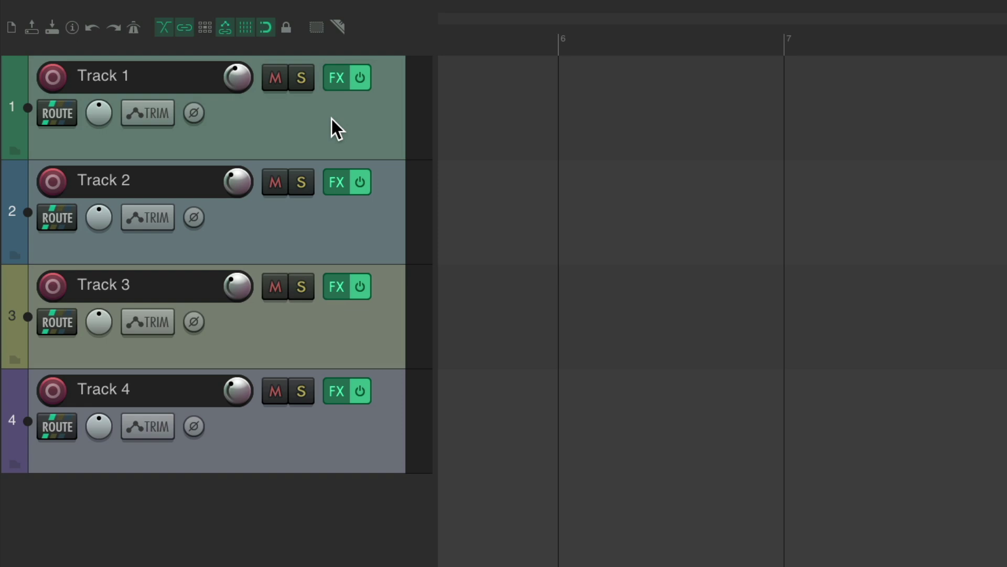
key("Page_Up")
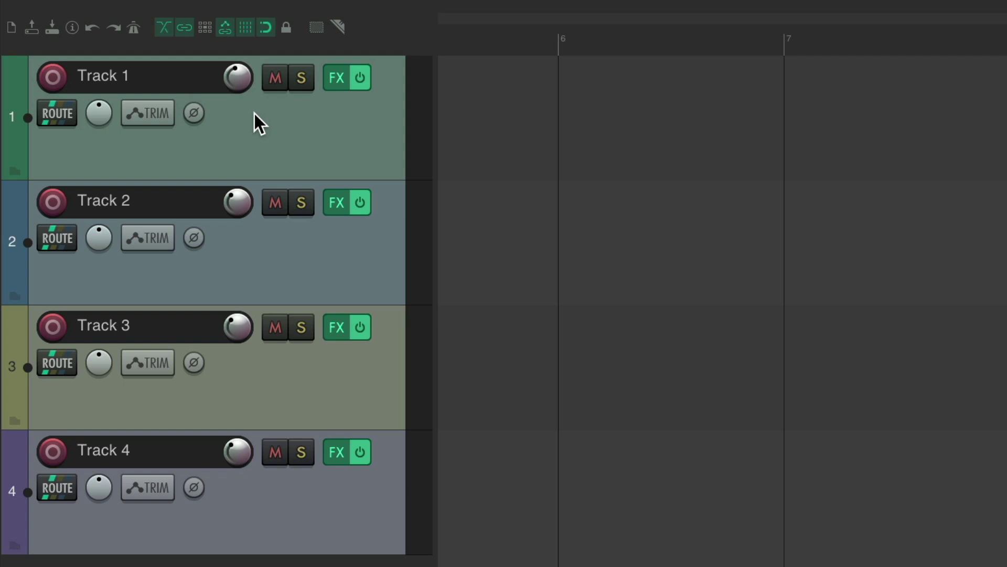
Open View > Screensets/Layouts on its Layouts page, showing Track Panel at 200%_A.
left_click(190, 6)
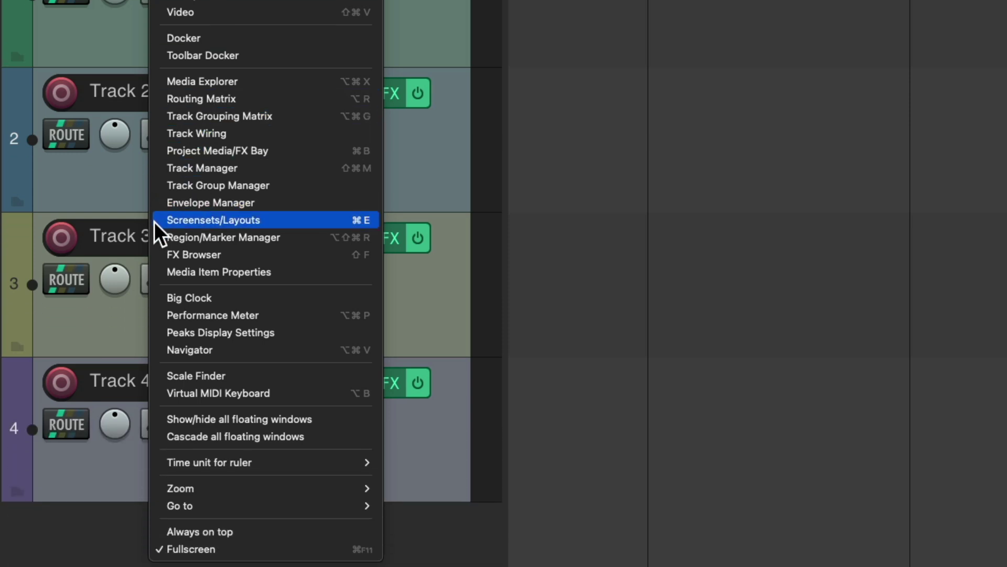
left_click(264, 222)
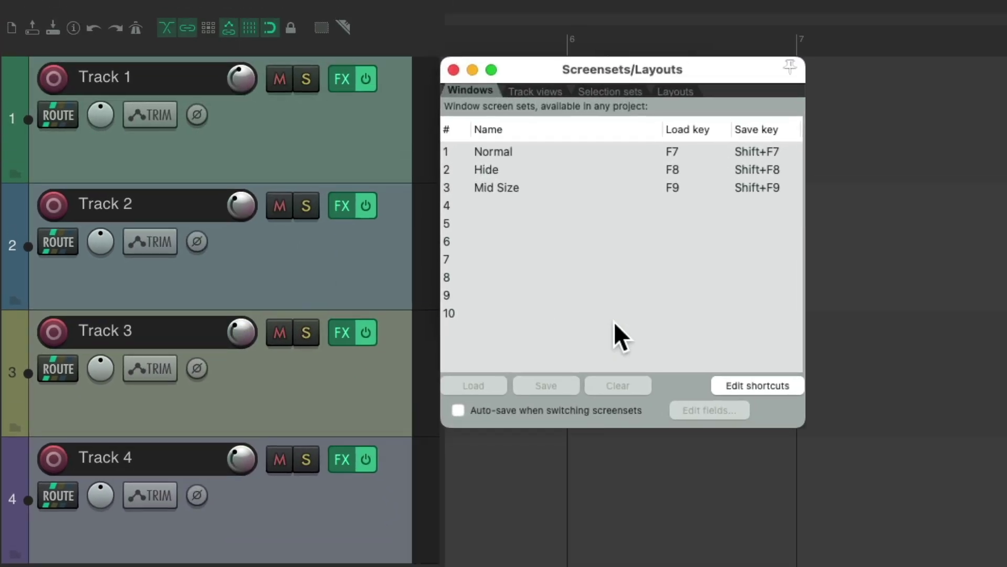
left_click(685, 92)
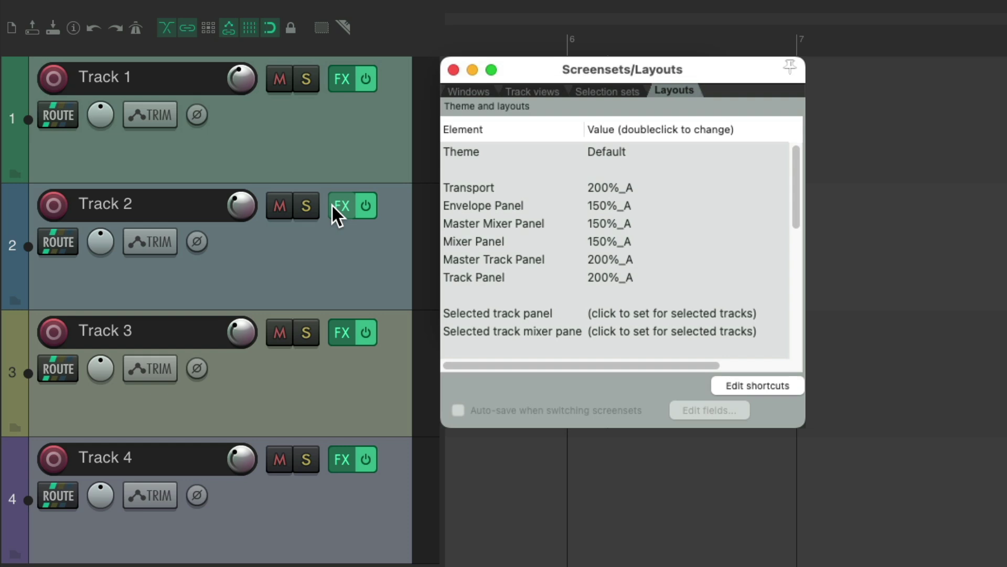
double_click(625, 278)
left_click(660, 279)
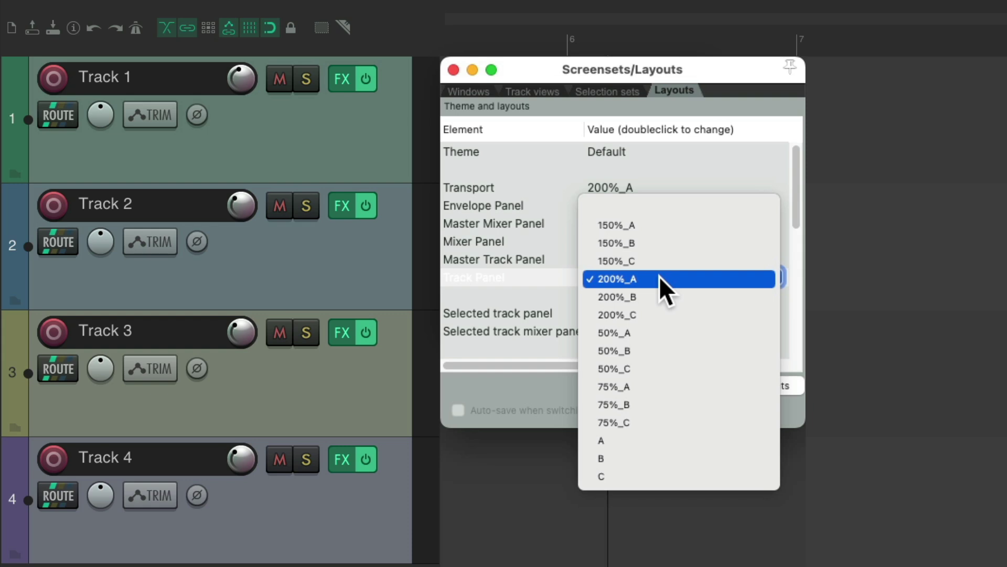
left_click(660, 227)
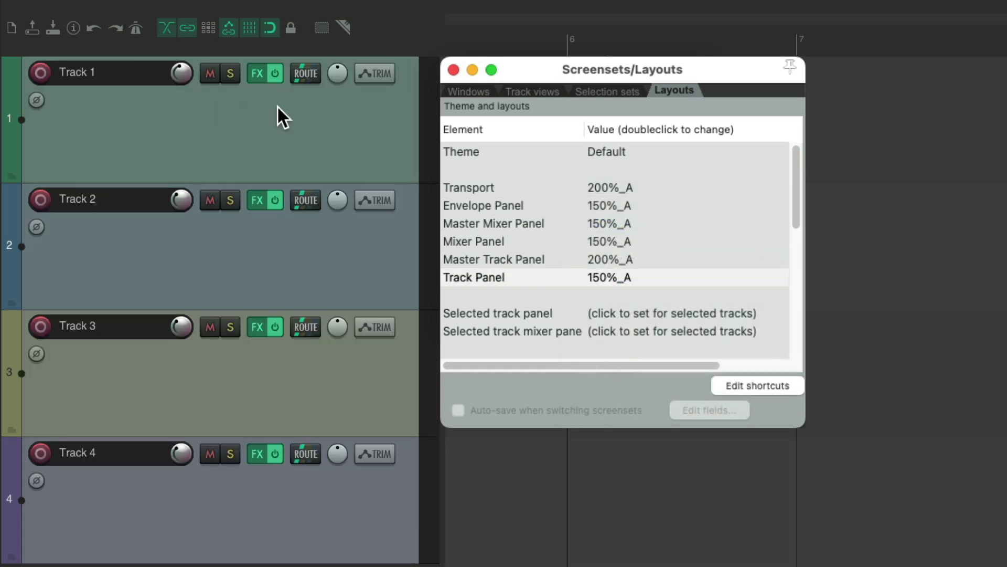
double_click(638, 274)
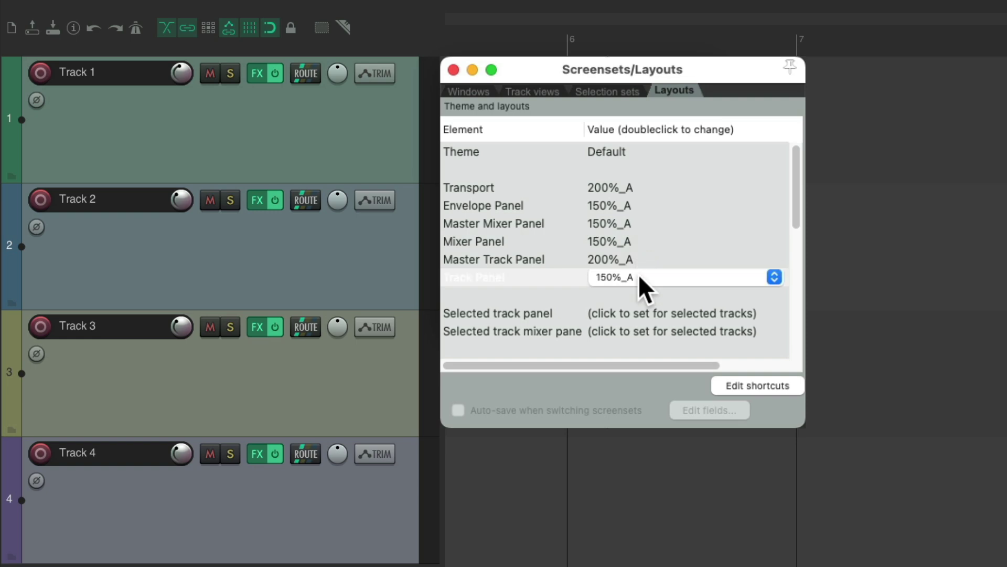
left_click(627, 277)
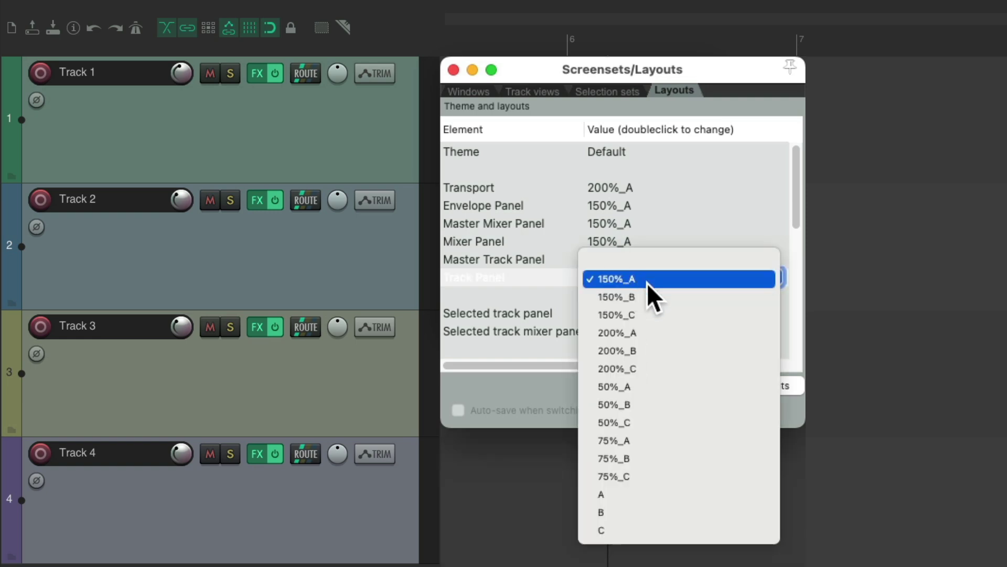
left_click(662, 493)
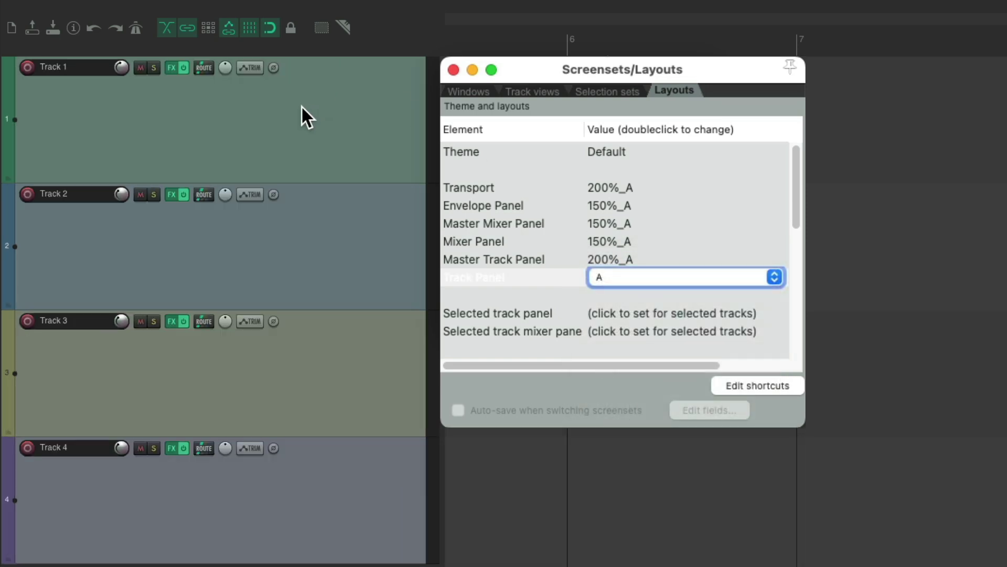
double_click(620, 275)
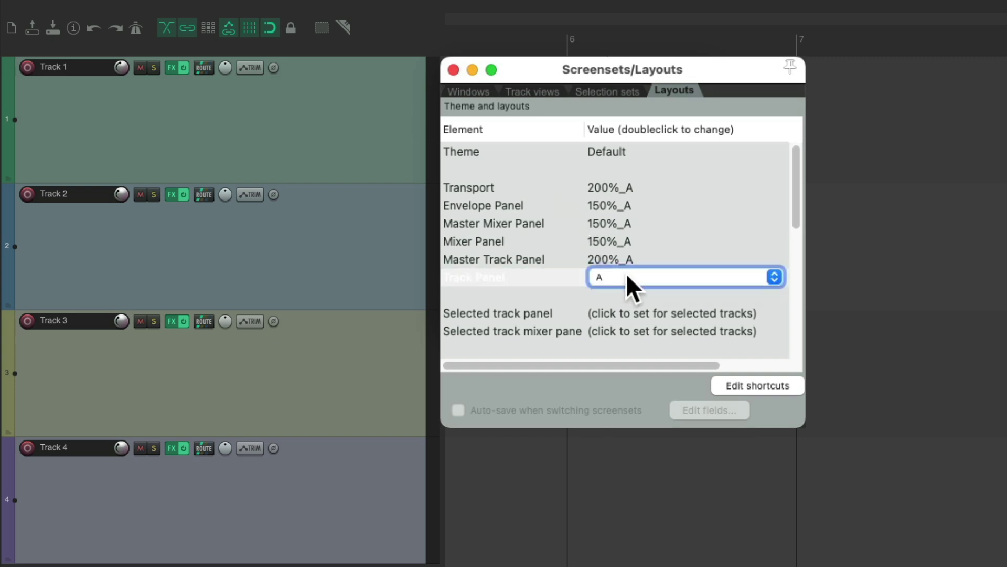
left_click(626, 277)
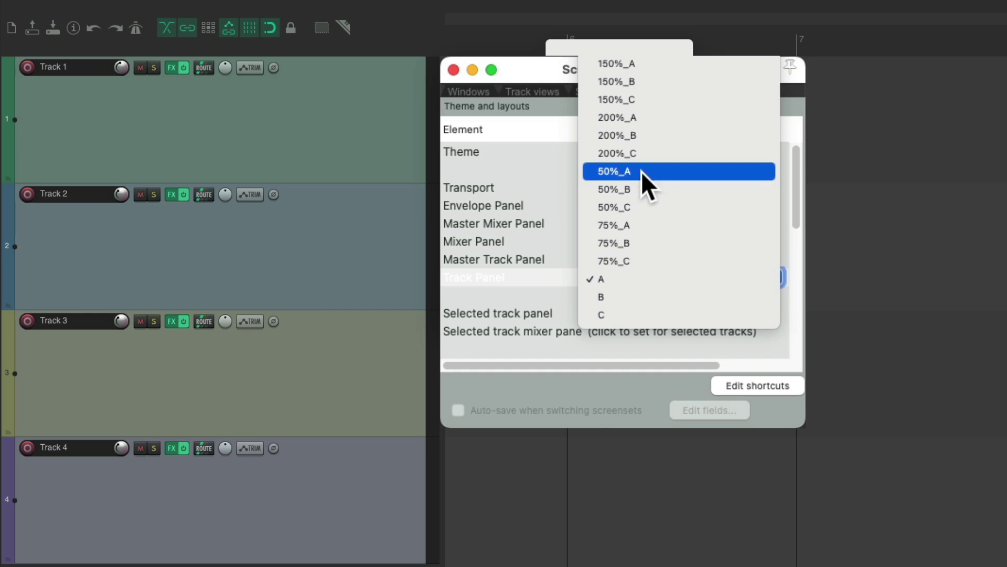
left_click(644, 118)
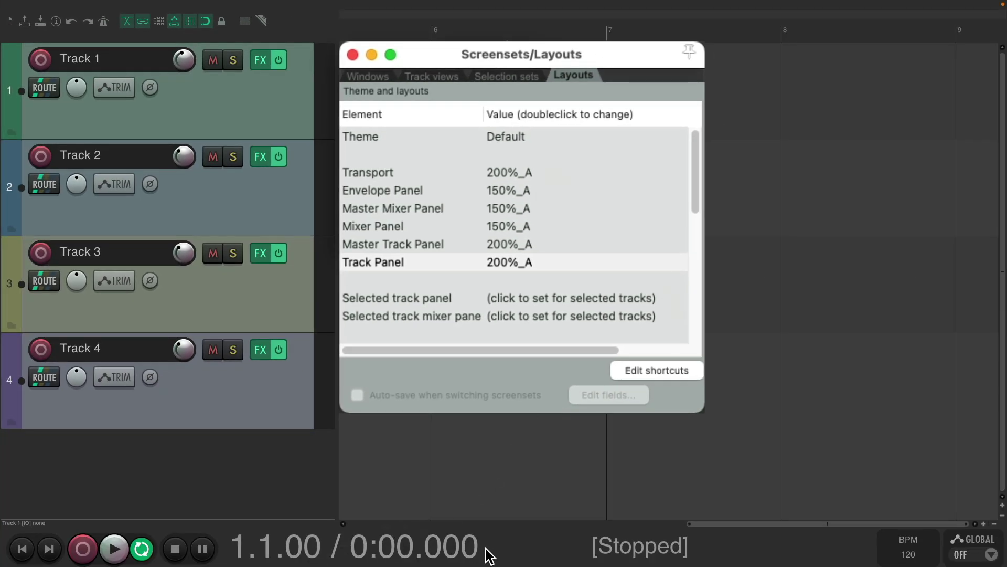
double_click(547, 174)
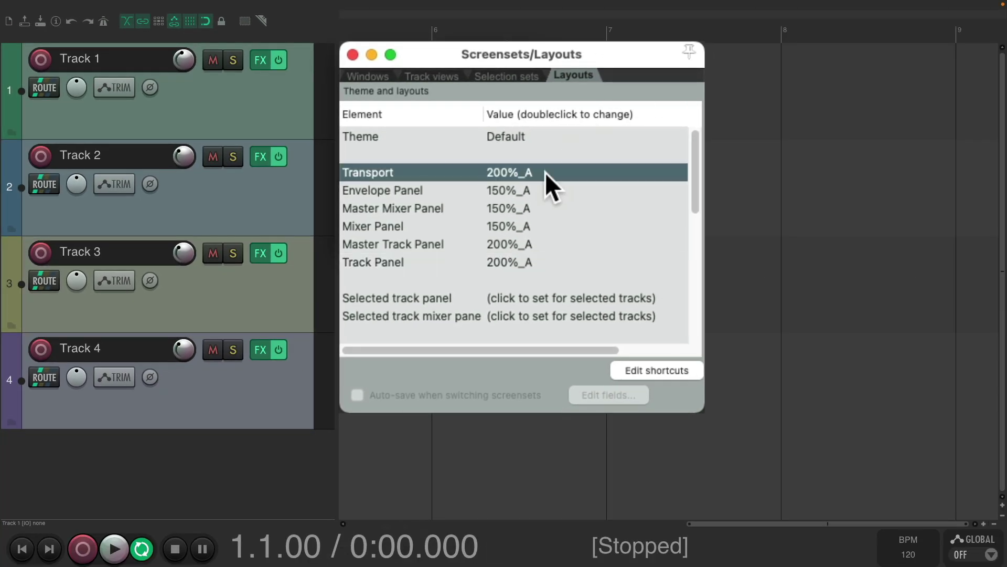
left_click(568, 155)
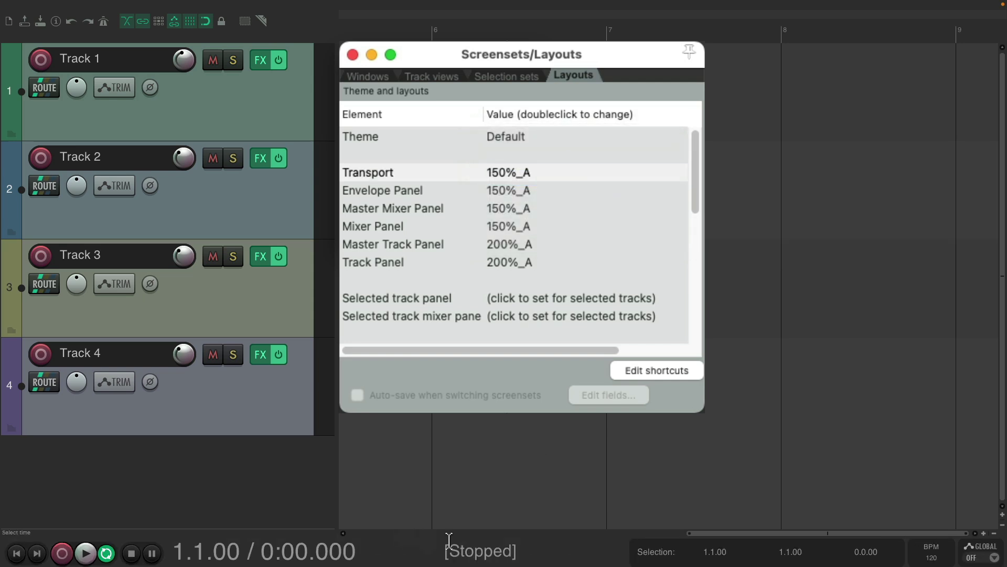
double_click(546, 173)
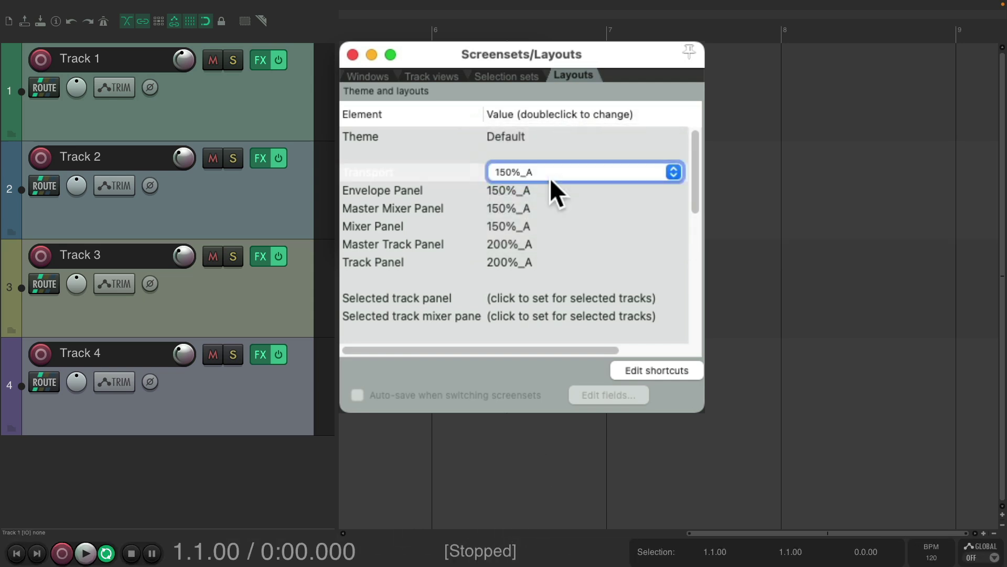
left_click(551, 176)
left_click(560, 245)
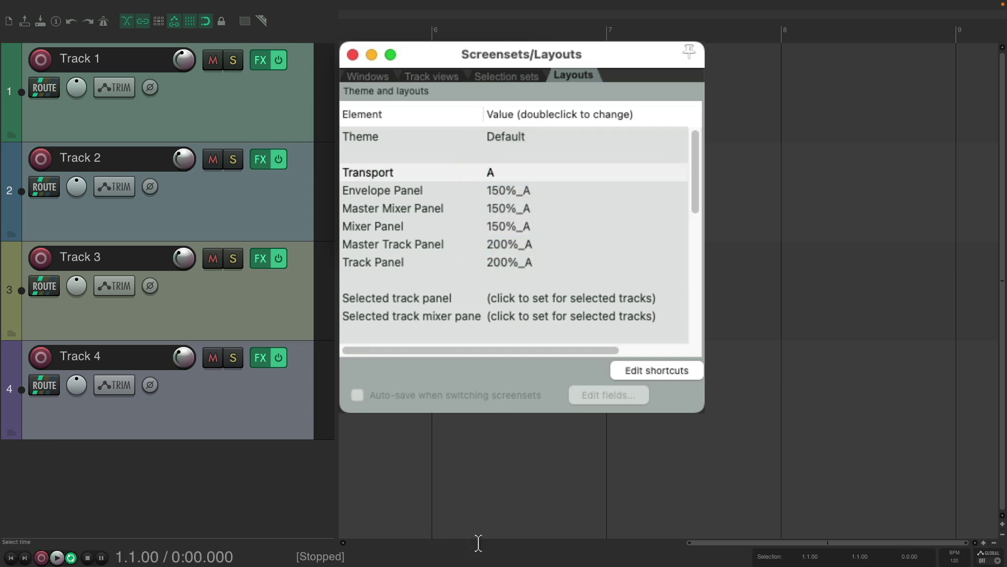
double_click(560, 173)
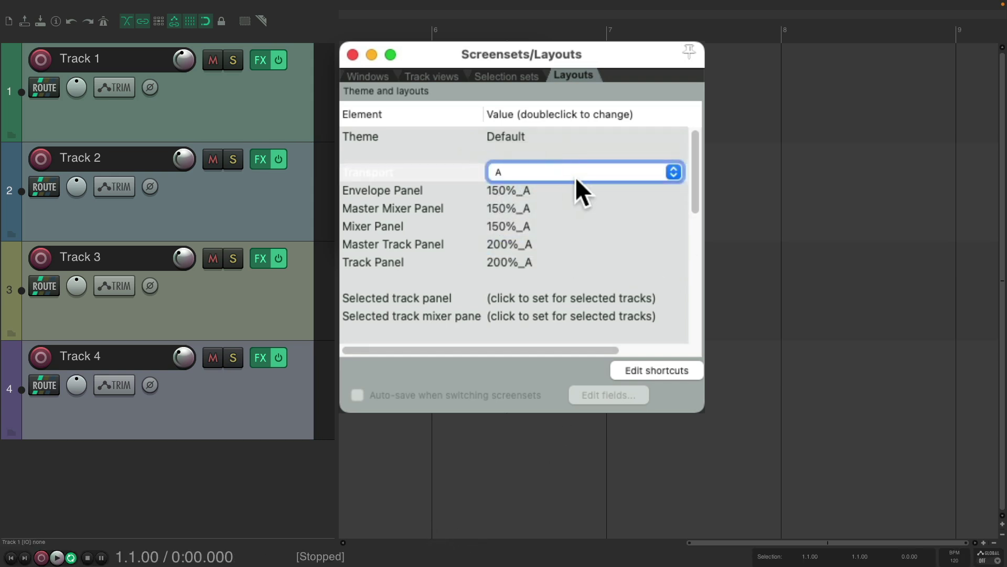
left_click(577, 176)
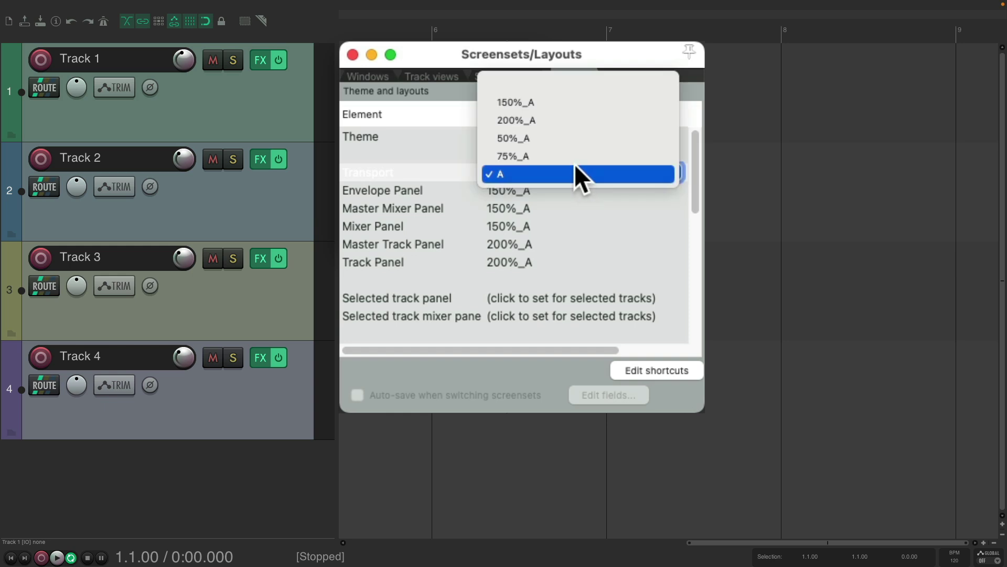
left_click(566, 119)
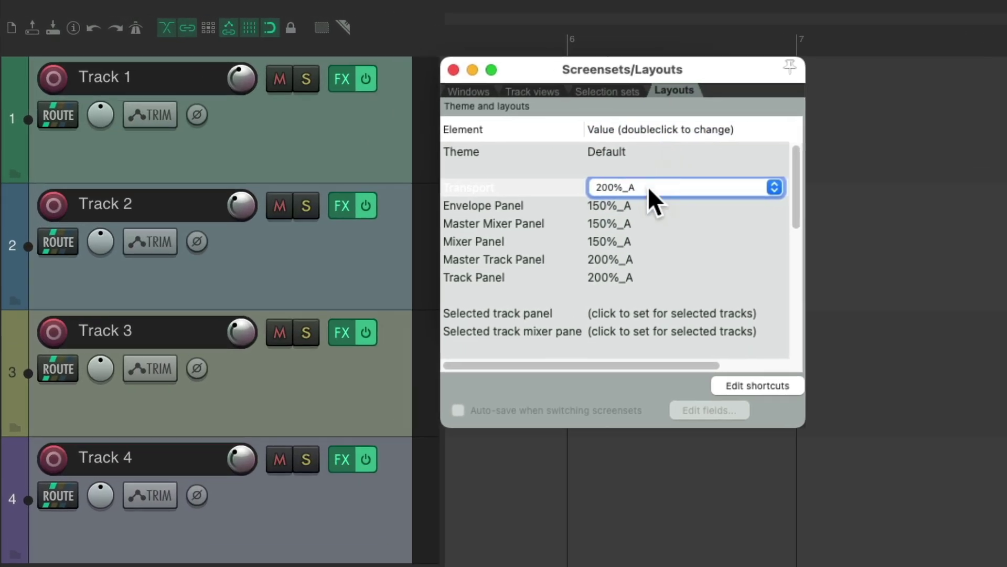
Select the Envelope Panel row and show Track 1's Volume and Pan envelope lanes.
left_click(660, 205)
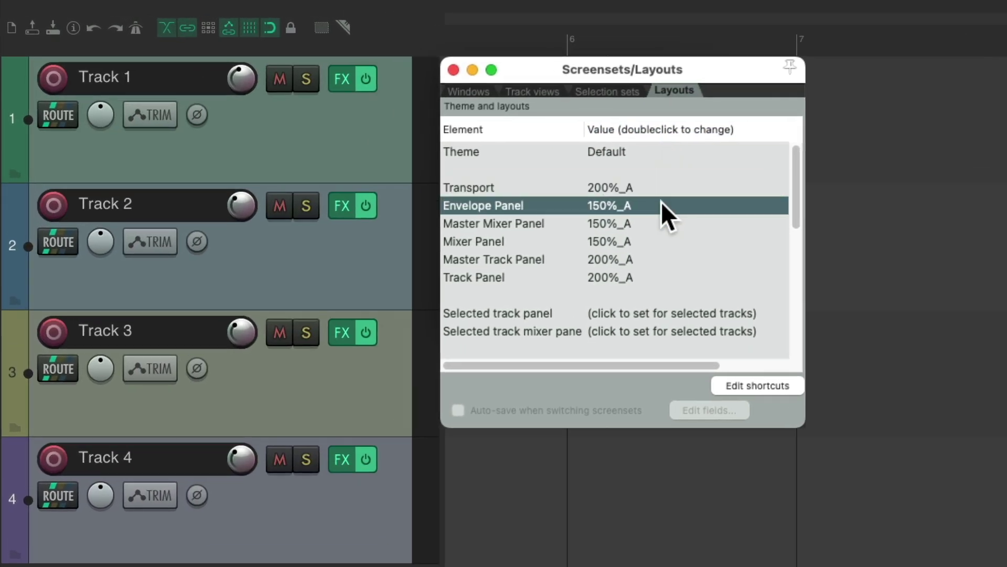
left_click(376, 145)
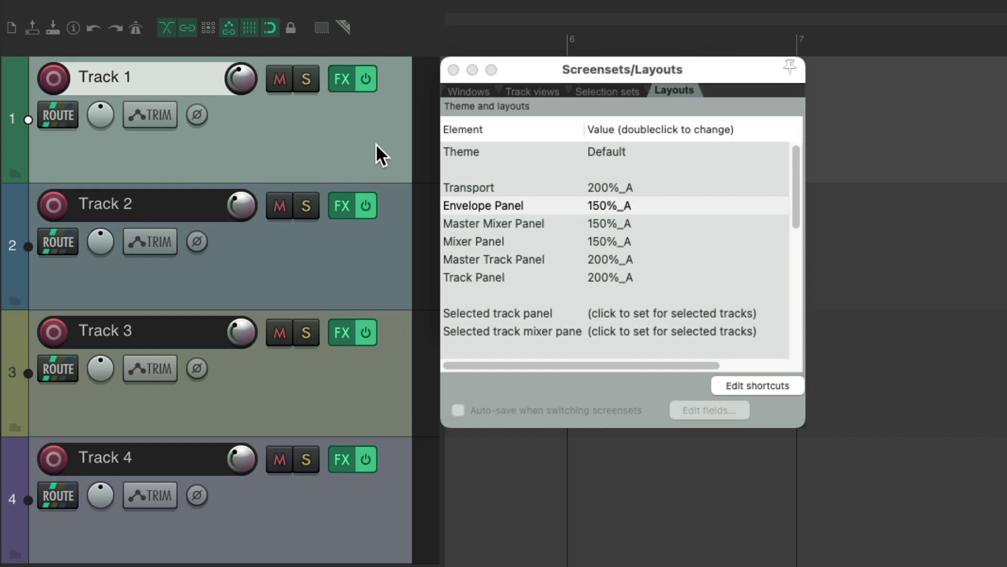
key("v")
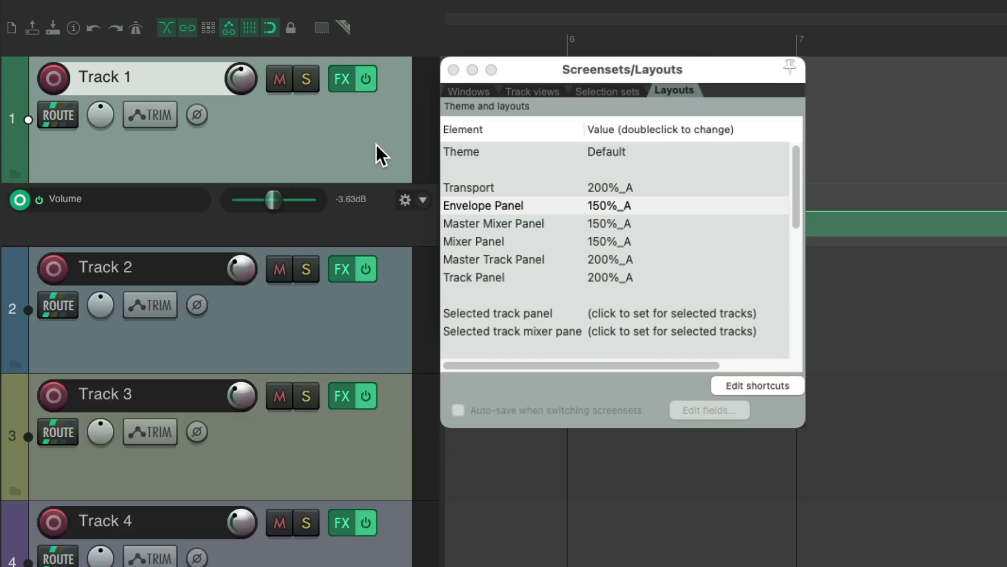
key("p")
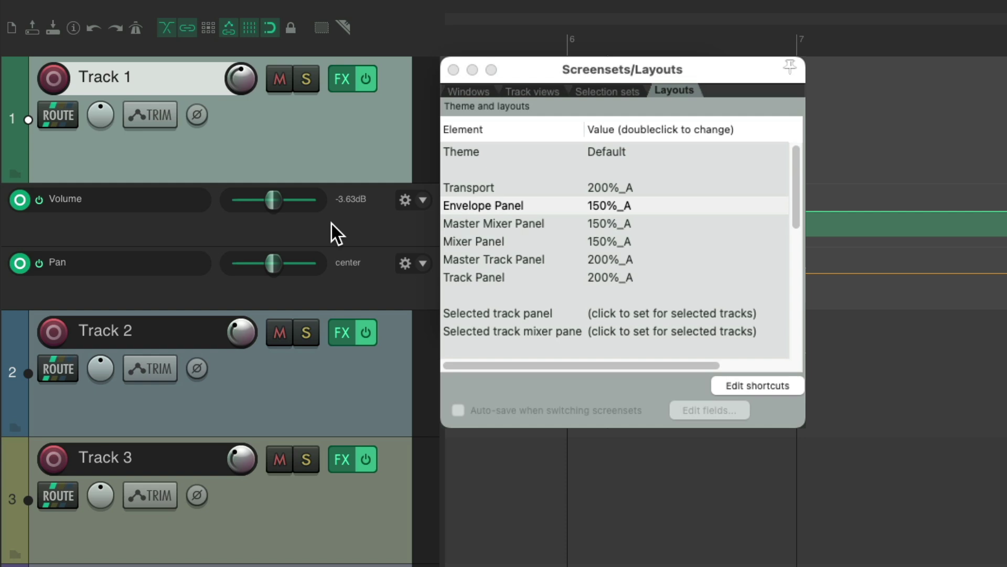
Set the Envelope Panel layout to 150%_A and hide Track 1's envelope lanes again.
double_click(650, 206)
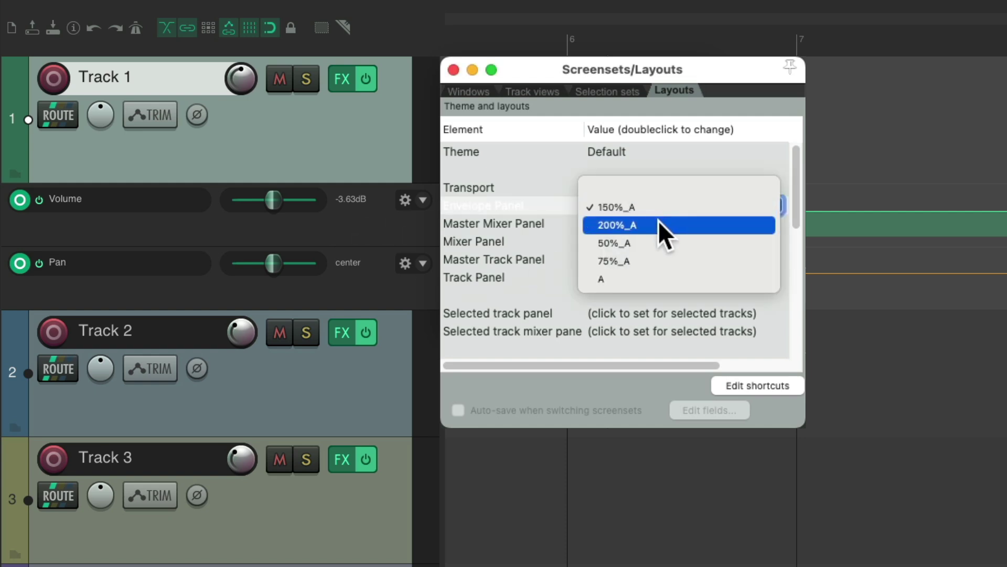
left_click(658, 223)
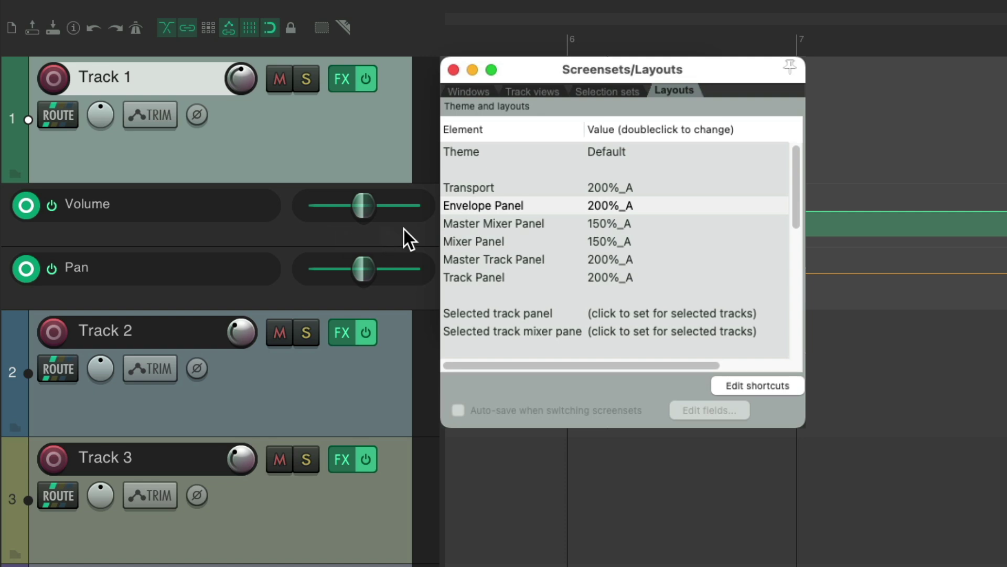
double_click(653, 206)
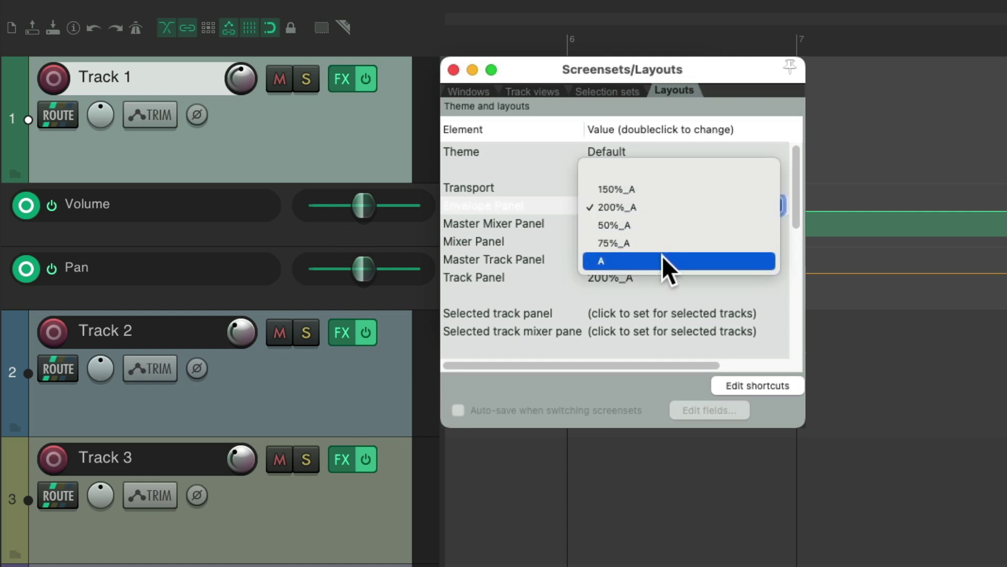
left_click(663, 260)
double_click(624, 204)
left_click(654, 203)
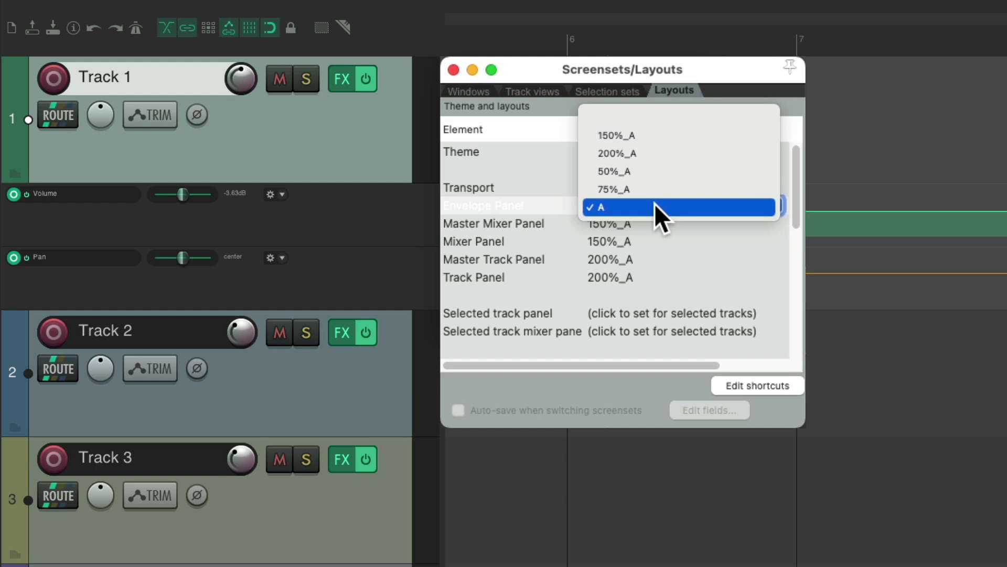
left_click(657, 135)
left_click(333, 131)
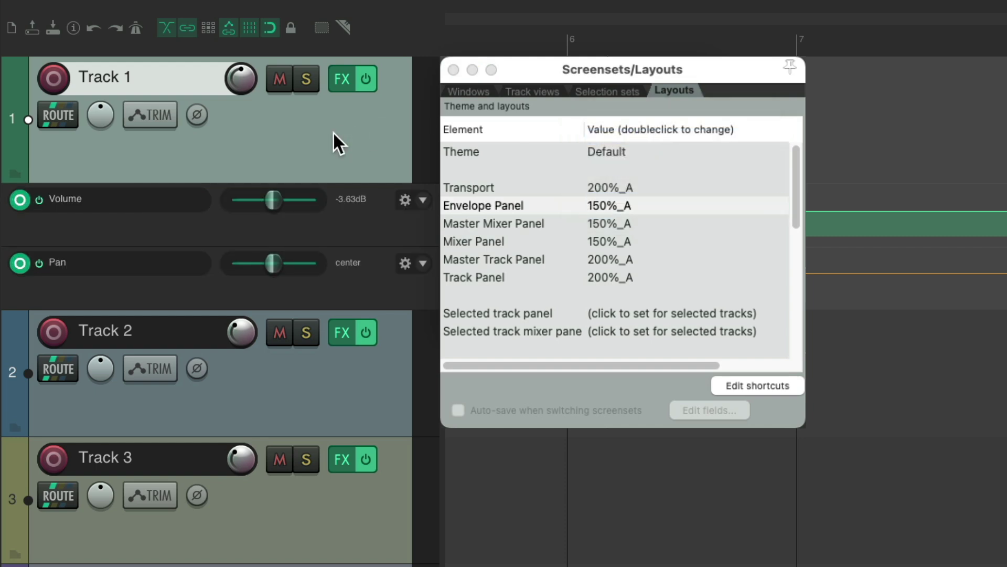
key("super+z")
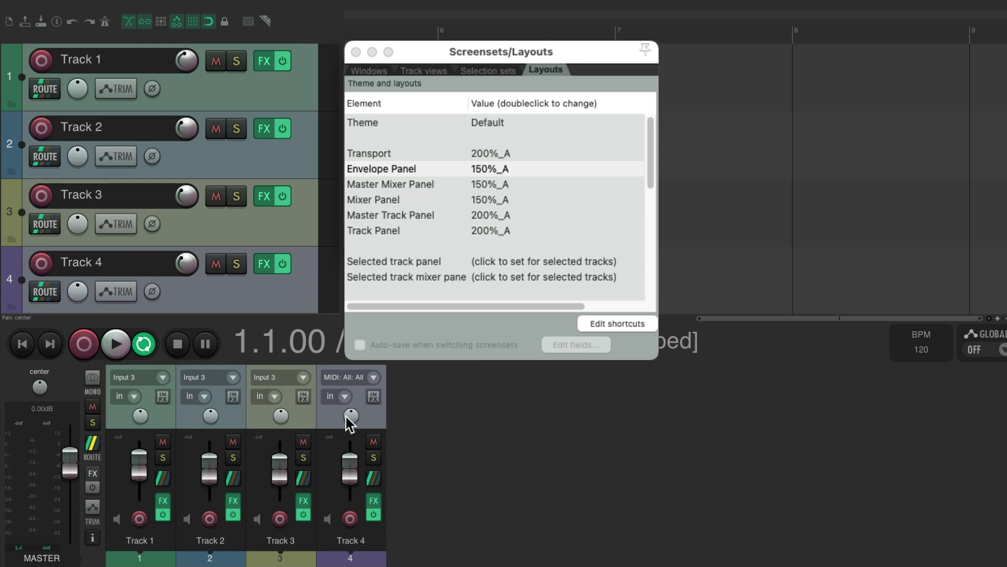
double_click(515, 200)
left_click(533, 248)
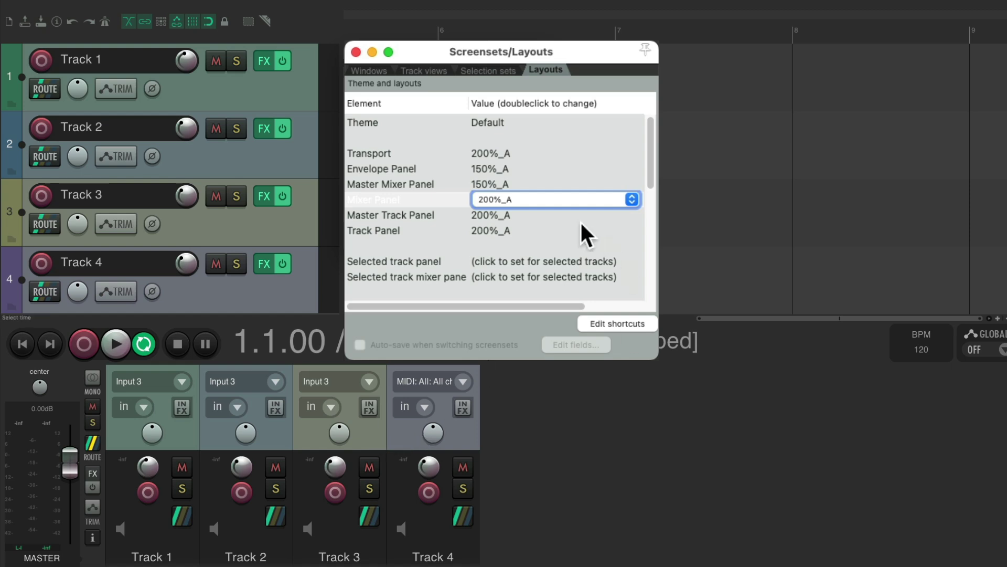
left_click(533, 200)
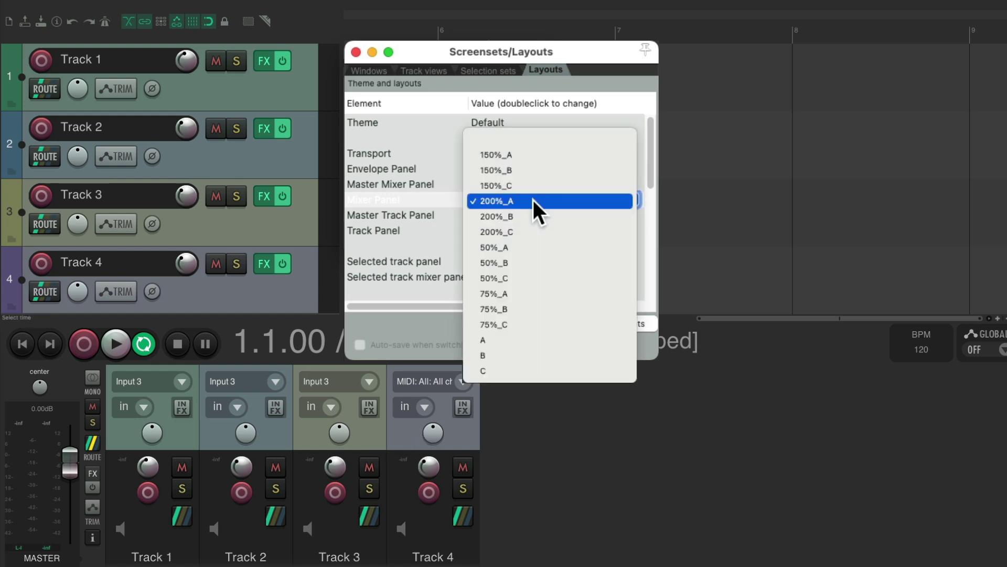
left_click(530, 337)
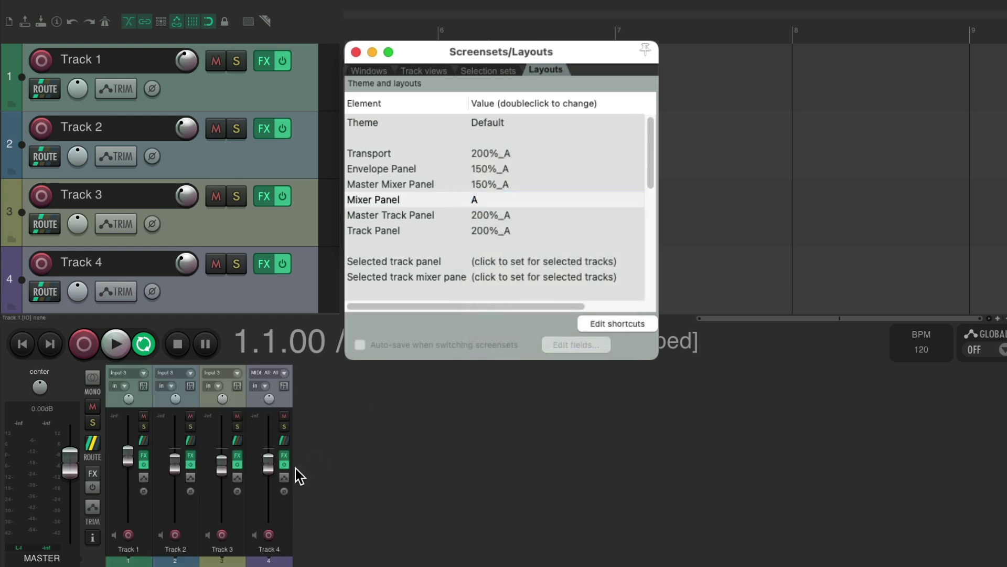
double_click(512, 198)
left_click(533, 197)
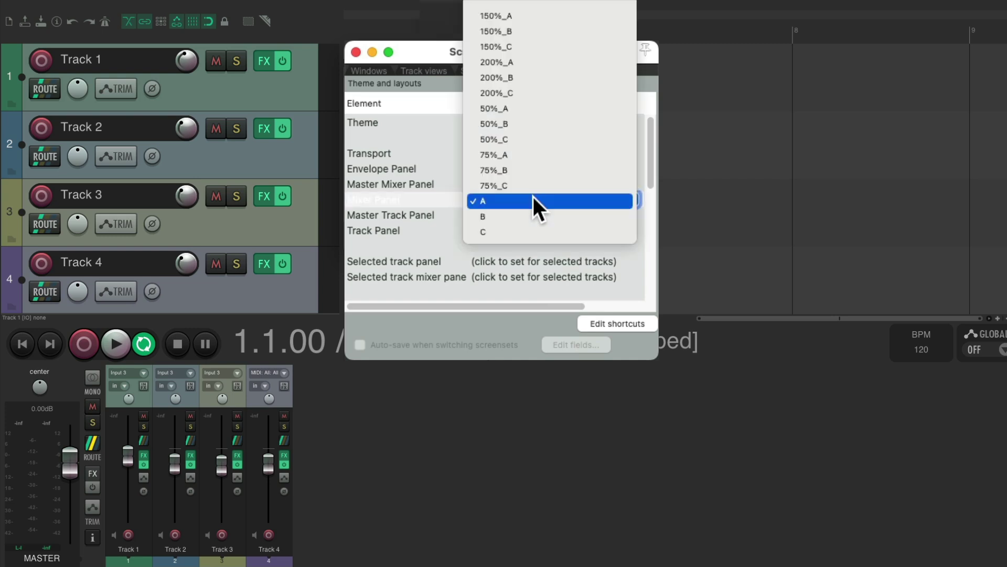
left_click(537, 21)
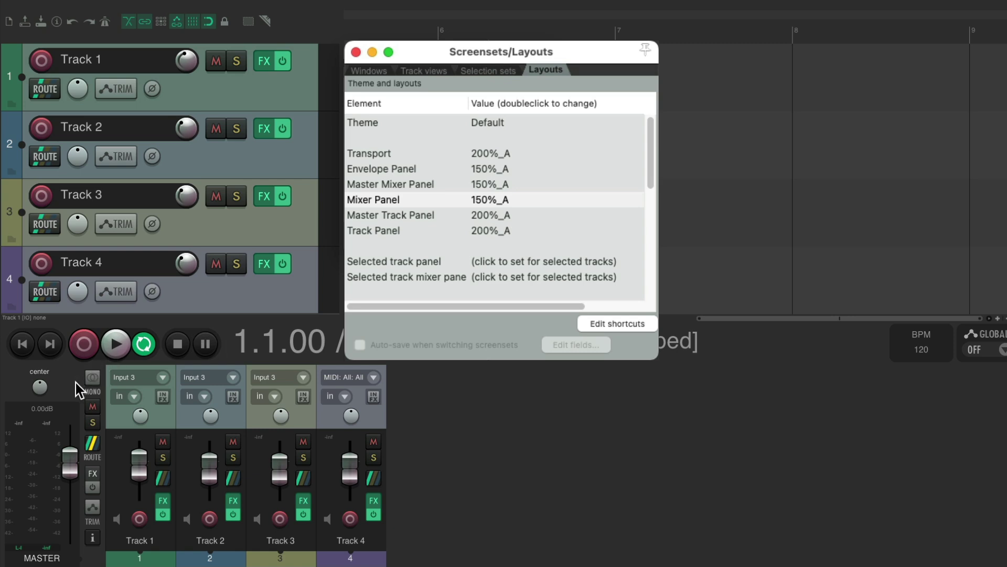
left_click(456, 183)
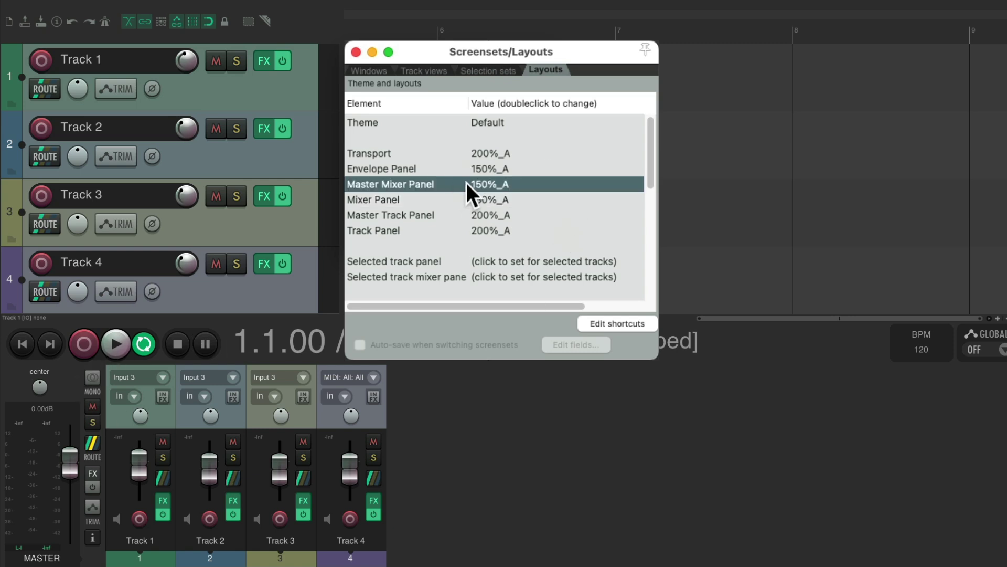
double_click(527, 184)
left_click(531, 201)
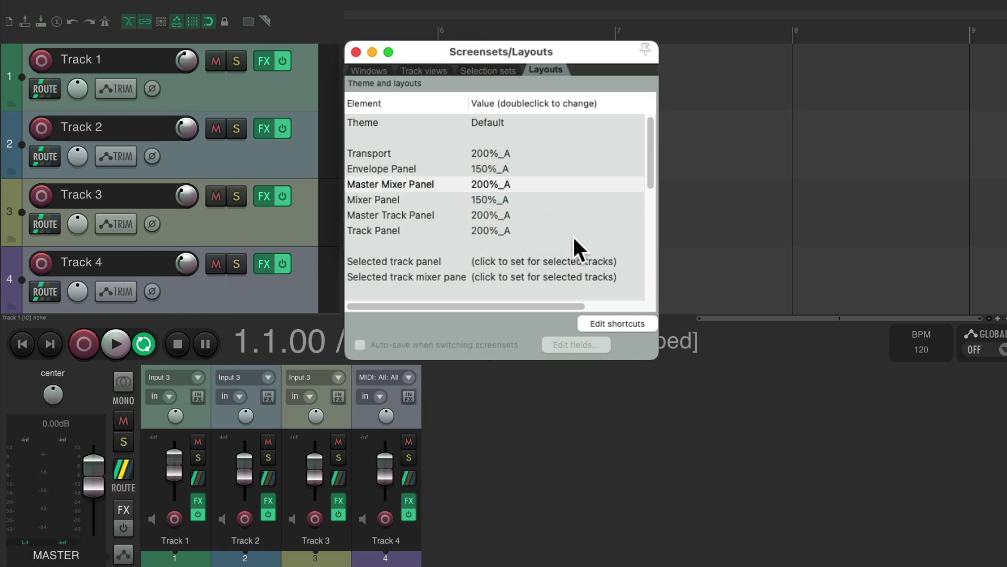
double_click(522, 184)
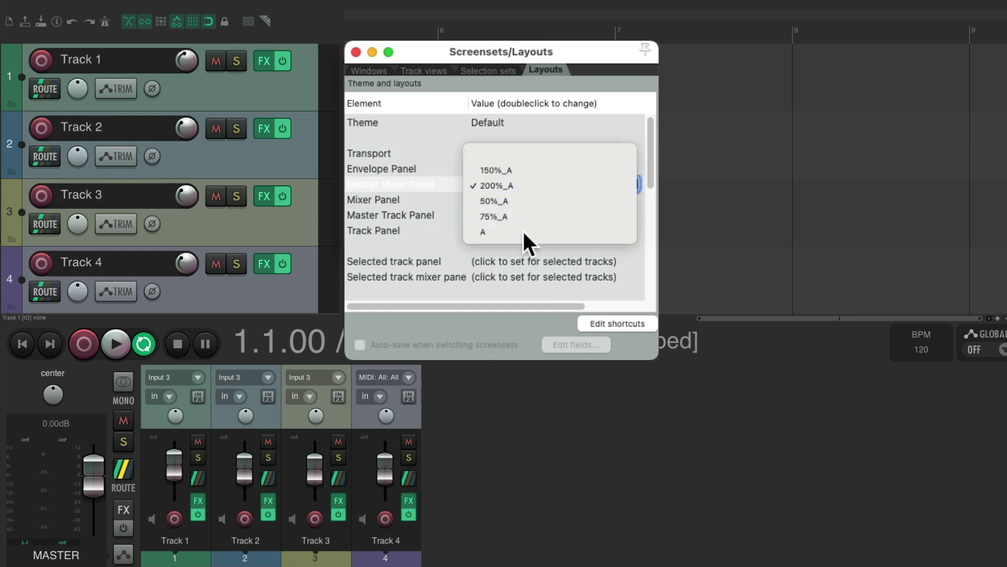
left_click(522, 229)
left_click(541, 178)
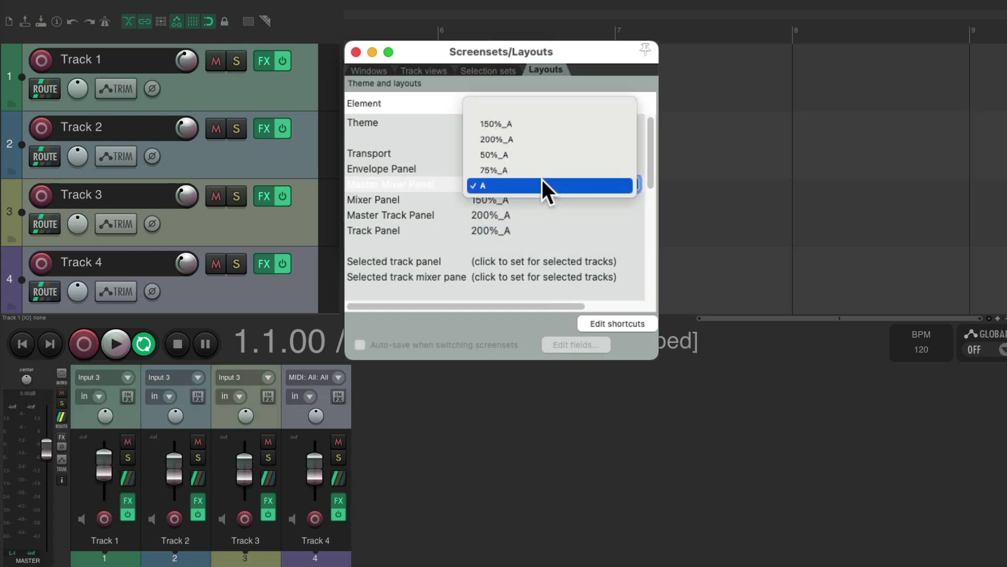
left_click(540, 126)
left_click(530, 213)
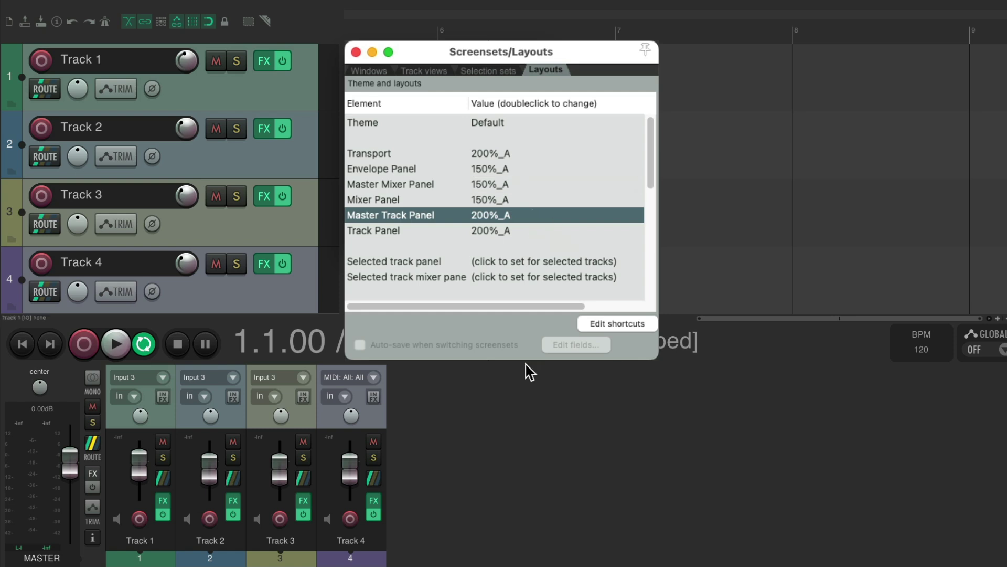
left_click(468, 428)
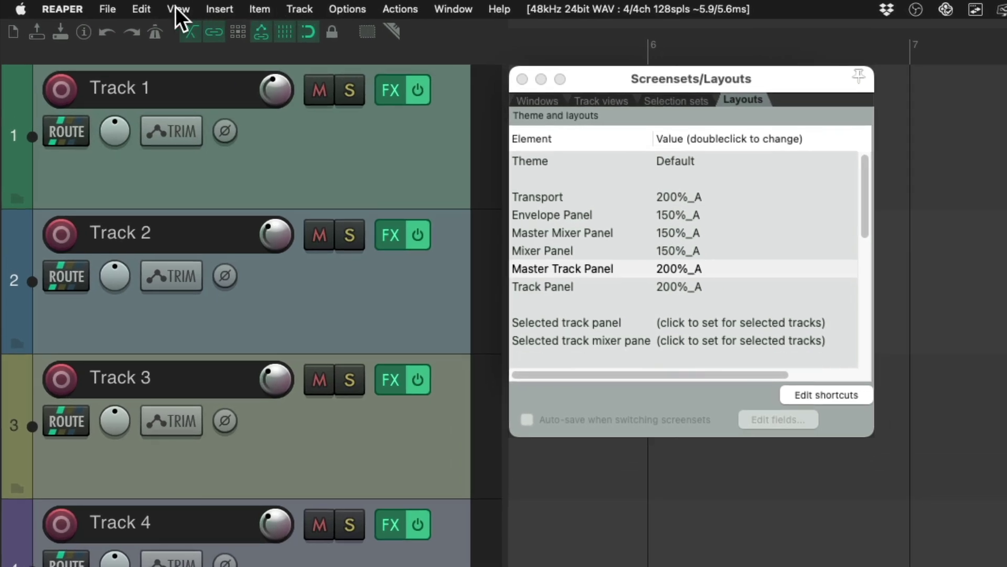
left_click(178, 9)
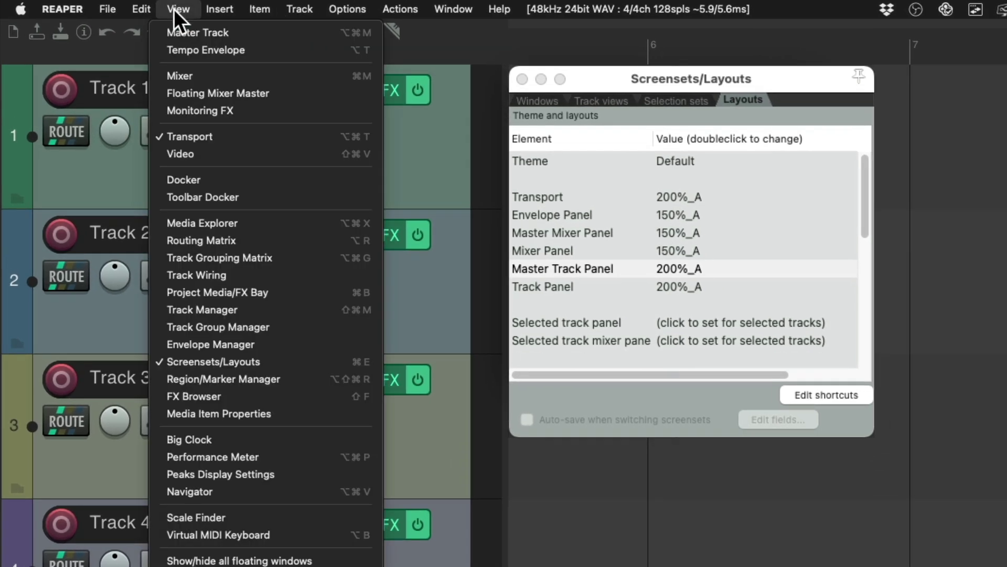
left_click(159, 32)
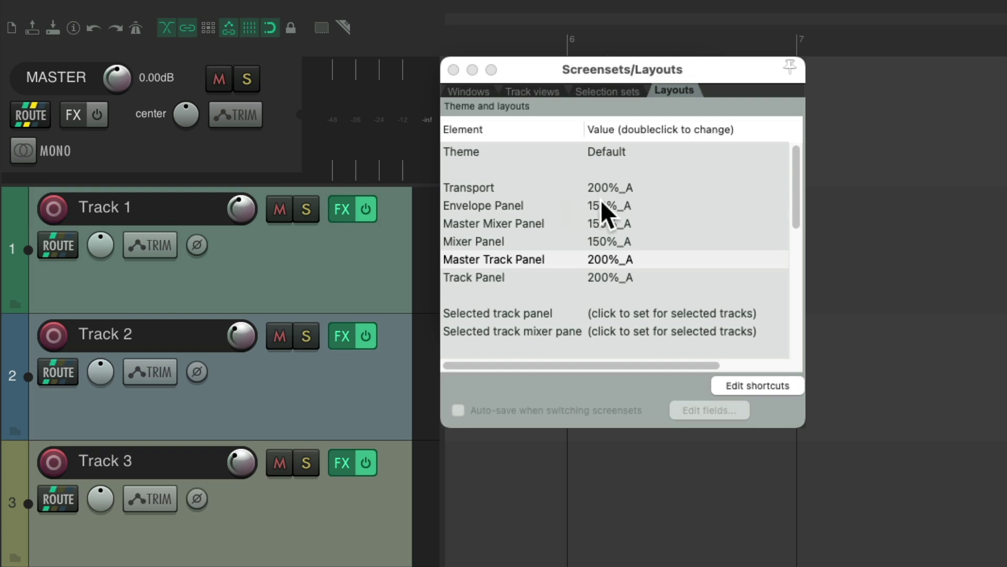
left_click(652, 257)
double_click(649, 256)
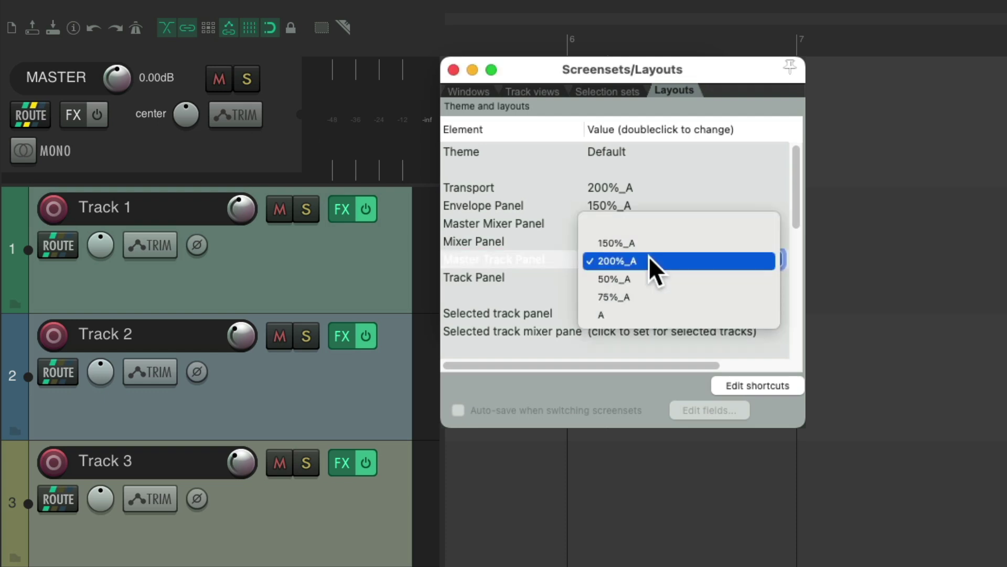
left_click(650, 242)
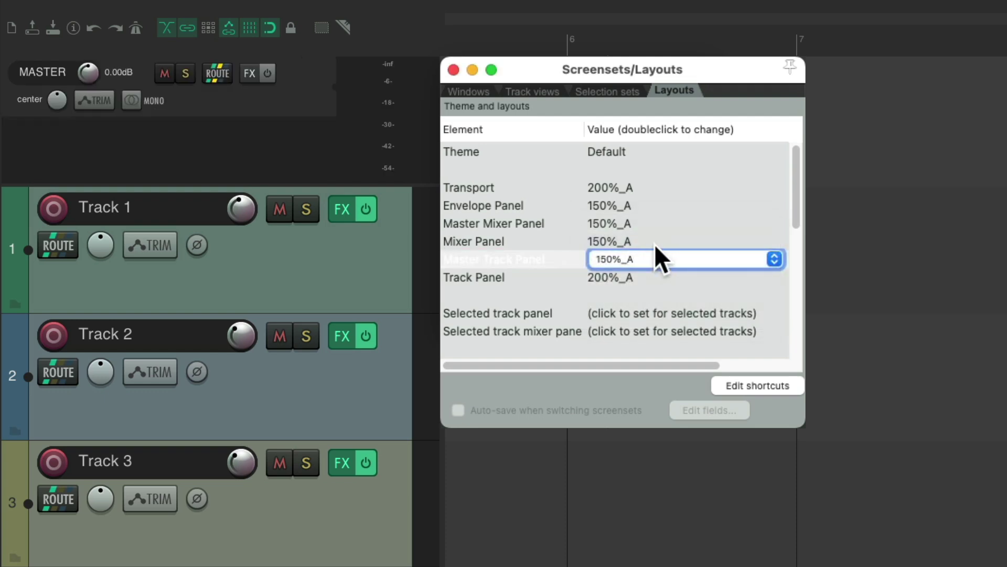
left_click(658, 255)
left_click(659, 326)
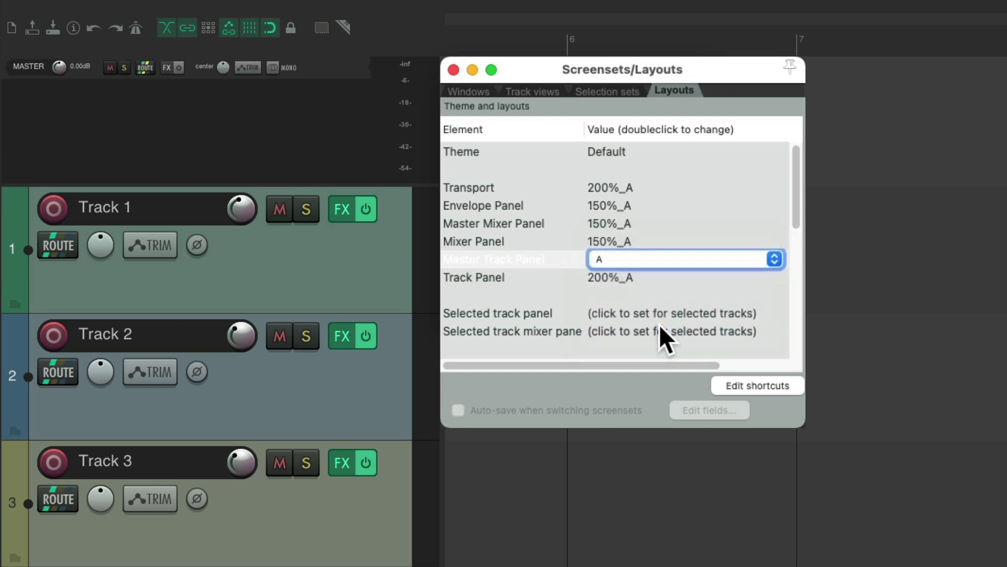
left_click(653, 259)
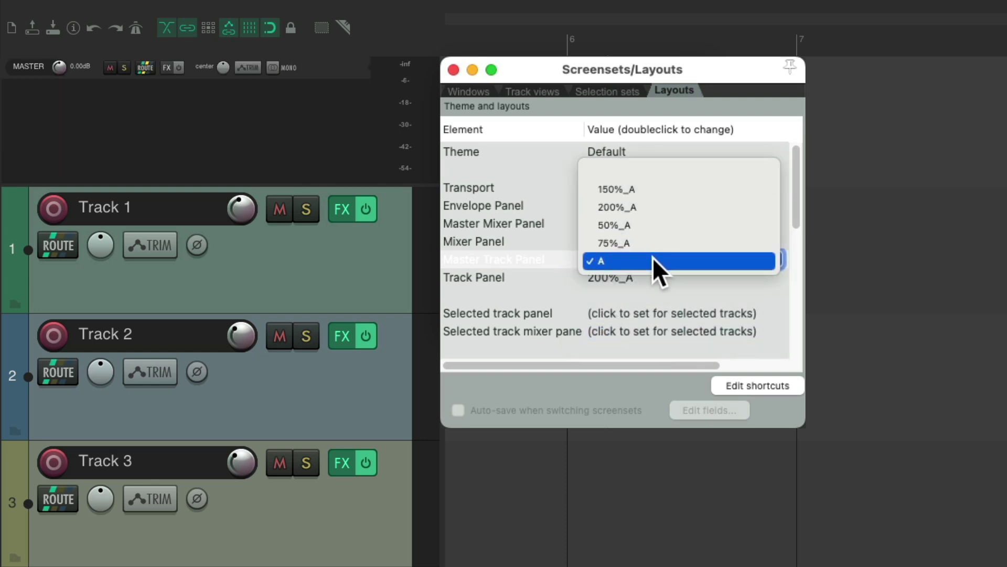
left_click(652, 212)
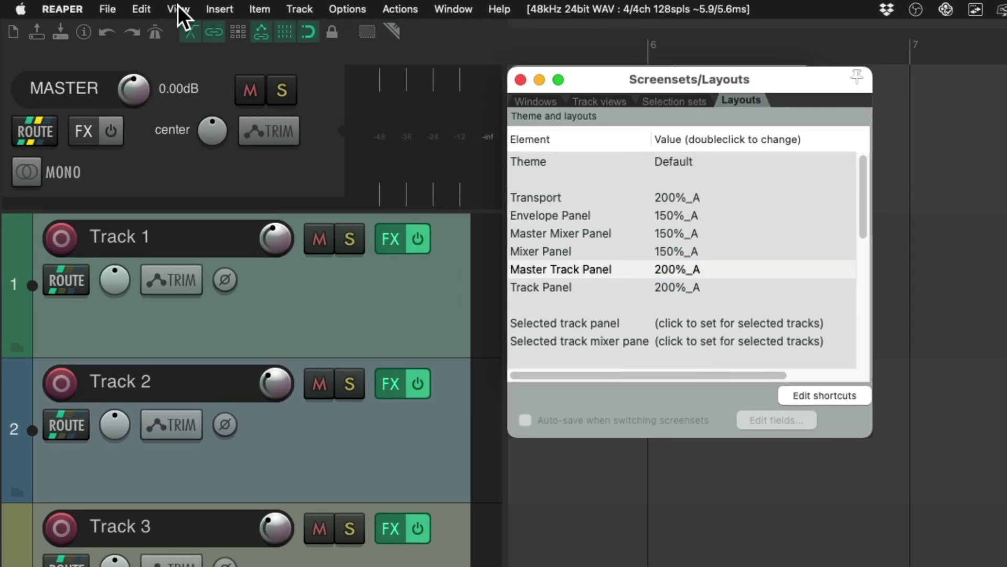
left_click(179, 9)
left_click(175, 31)
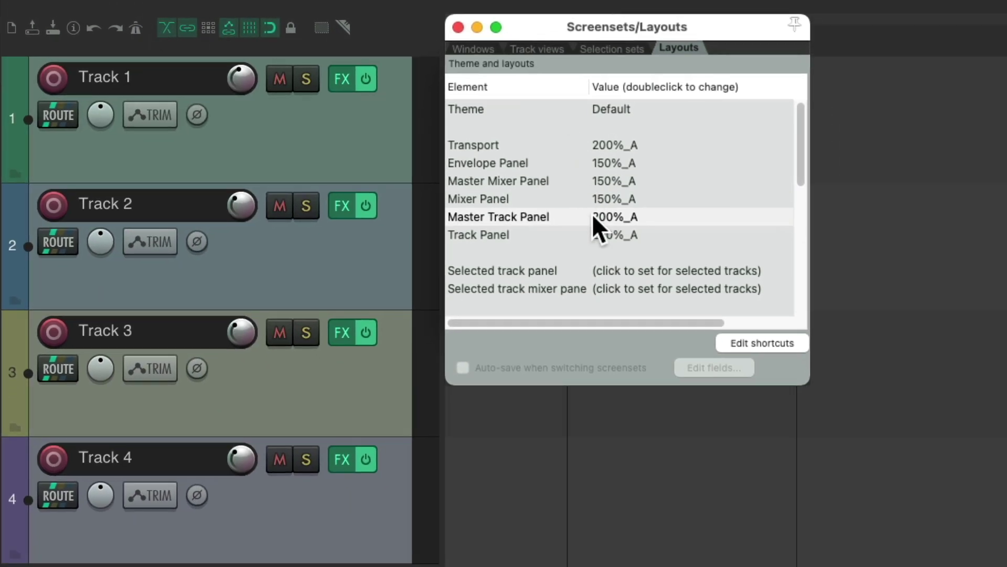
left_click(329, 146)
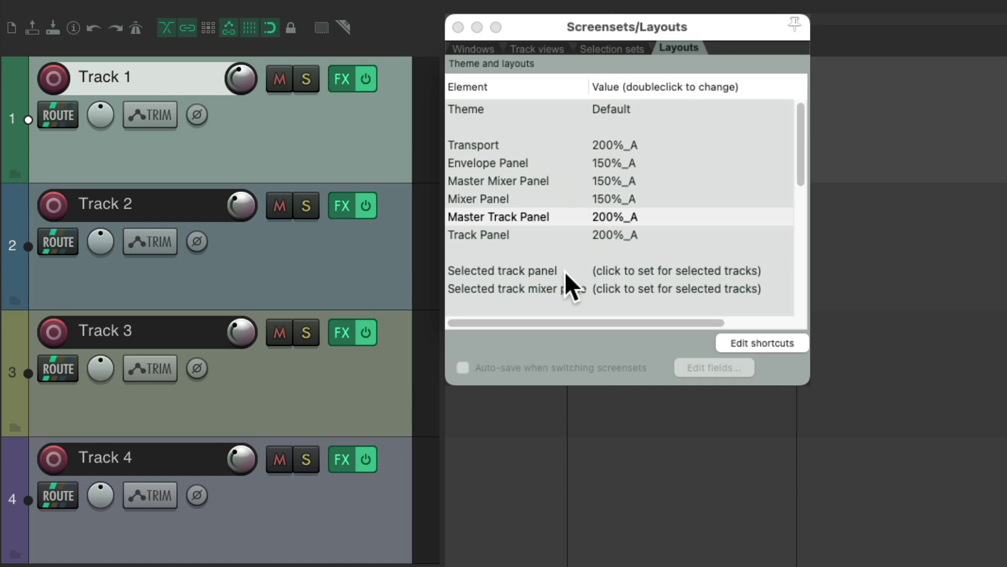
double_click(625, 272)
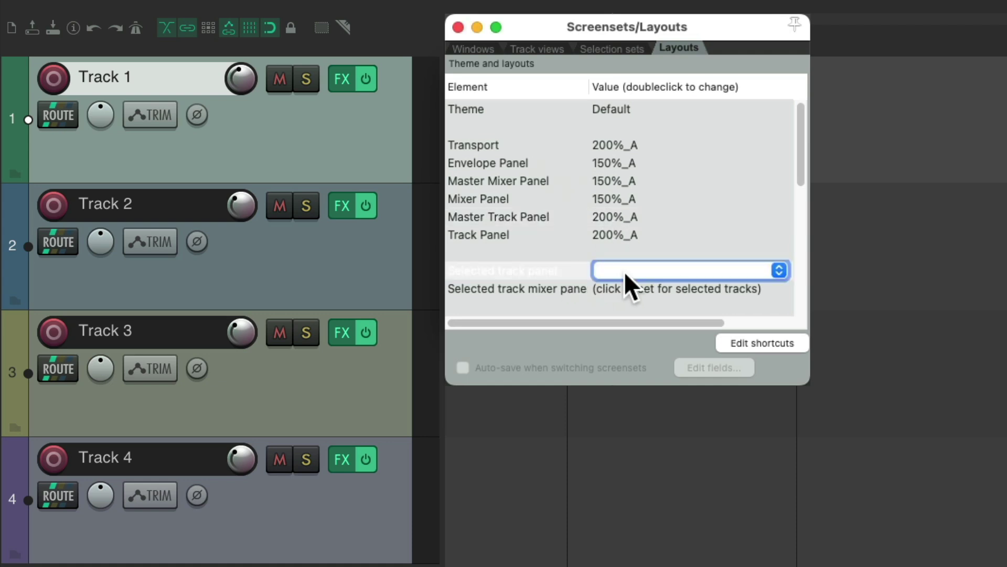
left_click(665, 270)
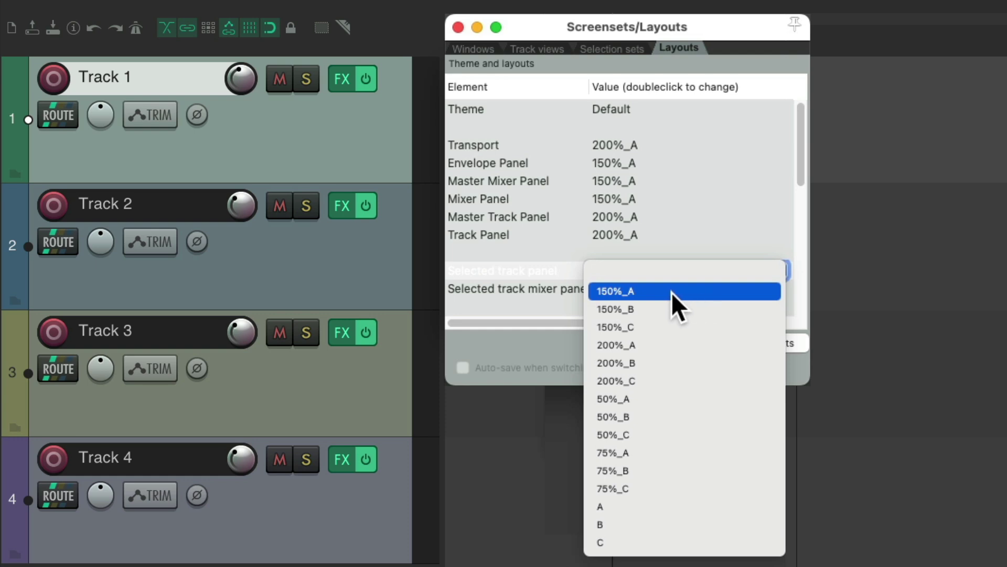
left_click(672, 291)
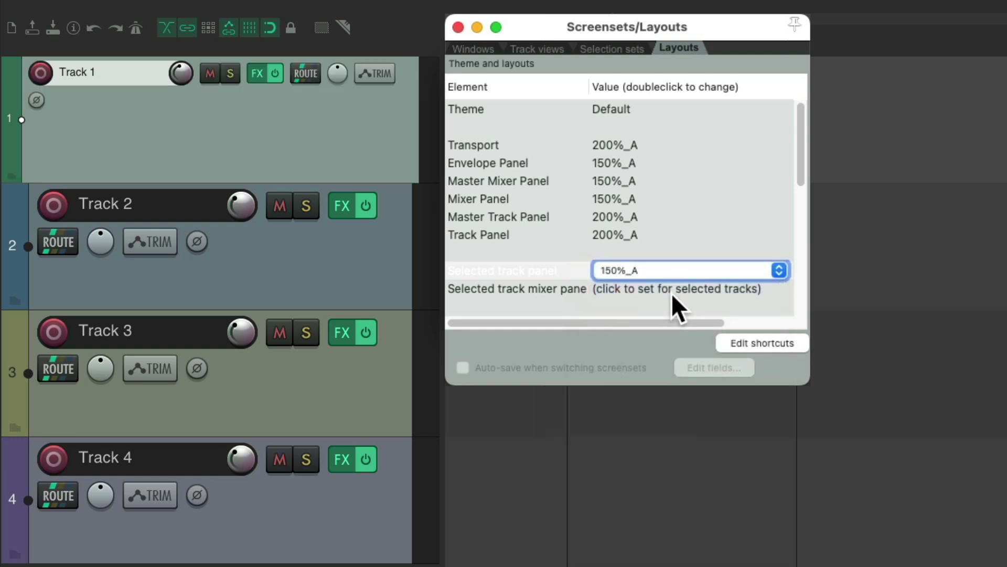
left_click(656, 270)
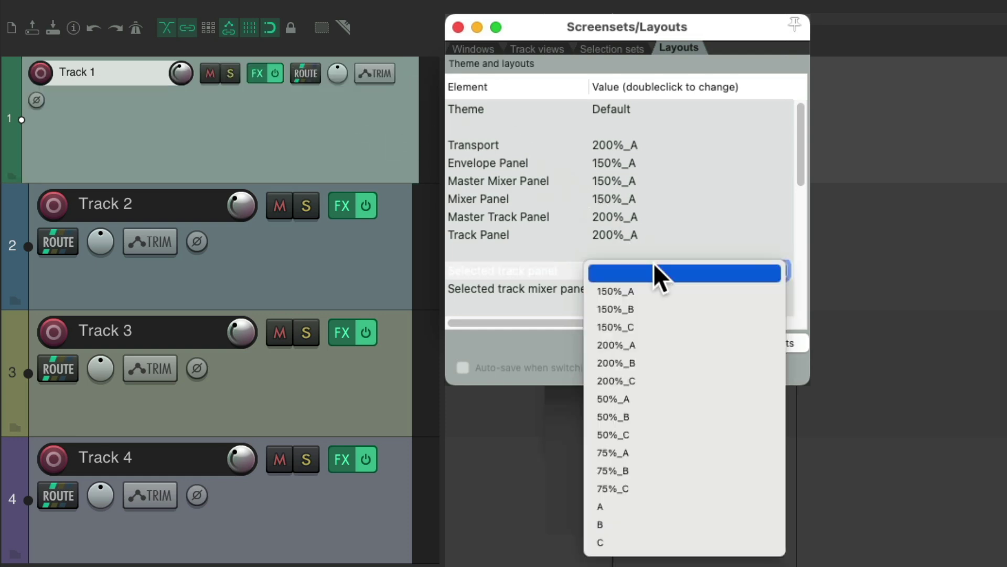
left_click(651, 500)
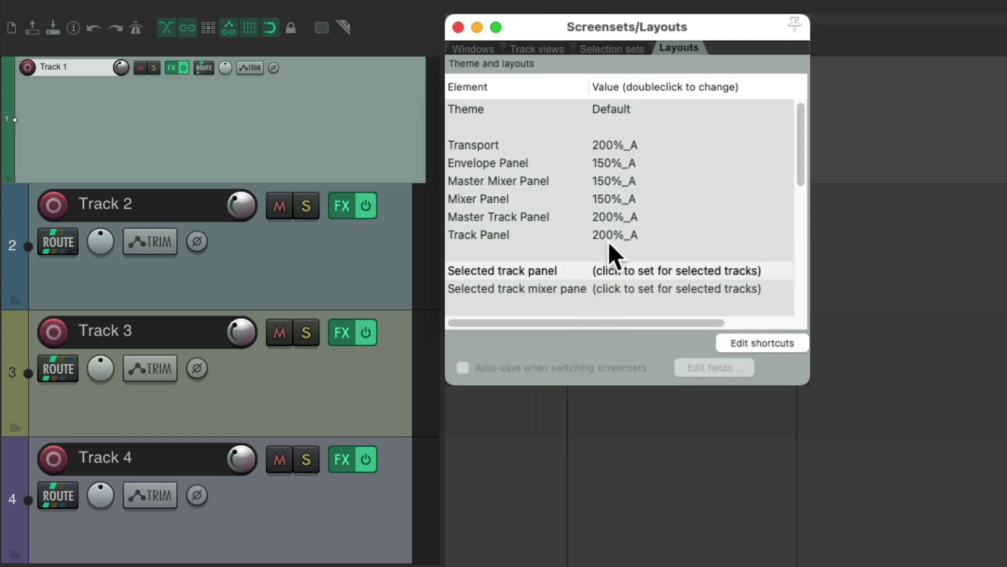
left_click(657, 269)
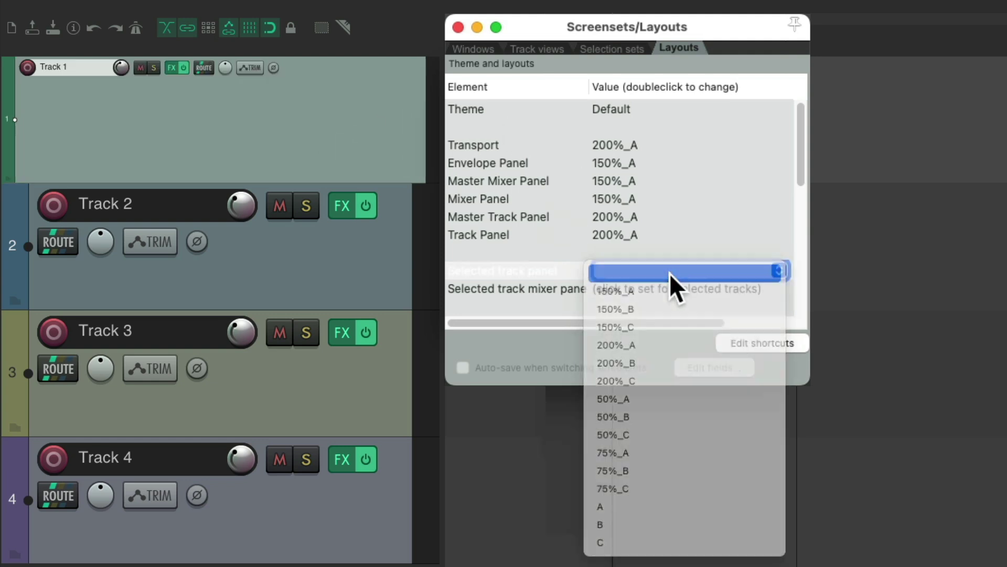
left_click(669, 273)
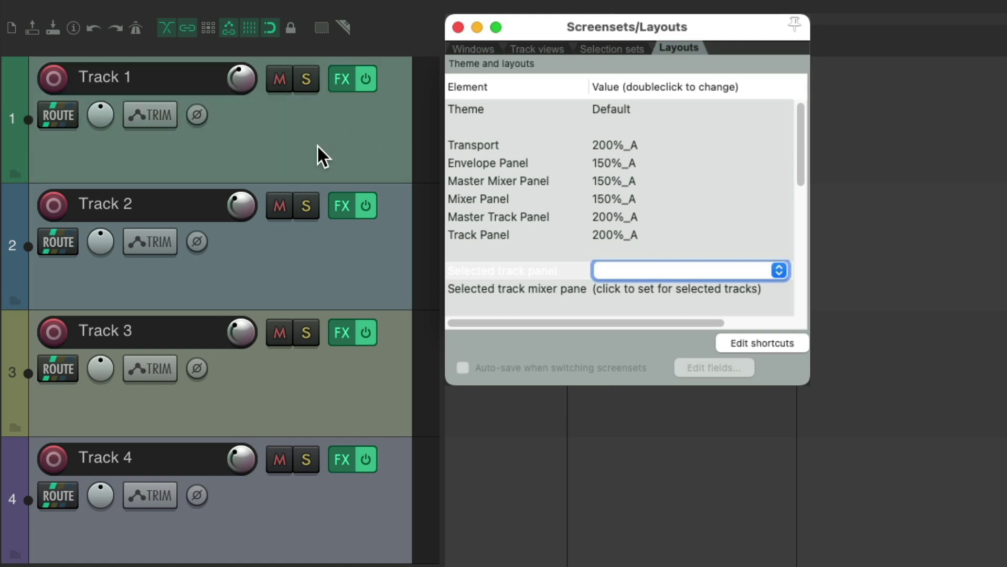
left_click(317, 144)
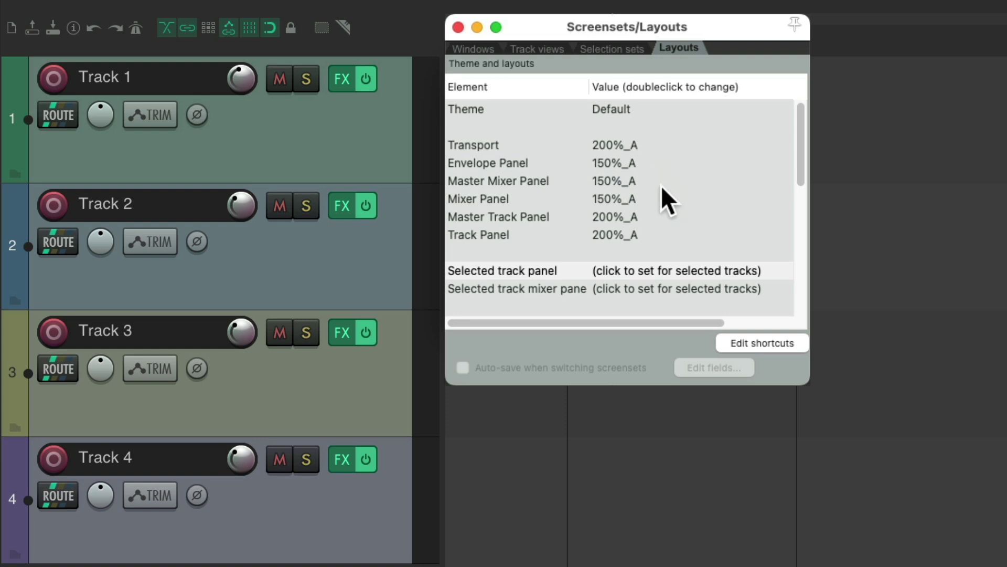
Keep the general Track Panel layout at 200%_A.
left_click(649, 232)
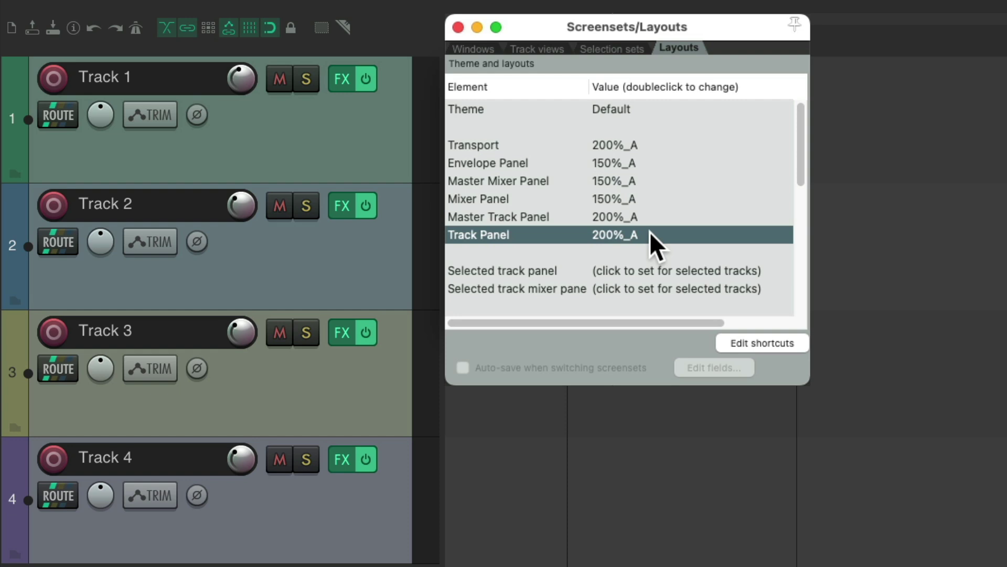
double_click(649, 233)
left_click(685, 235)
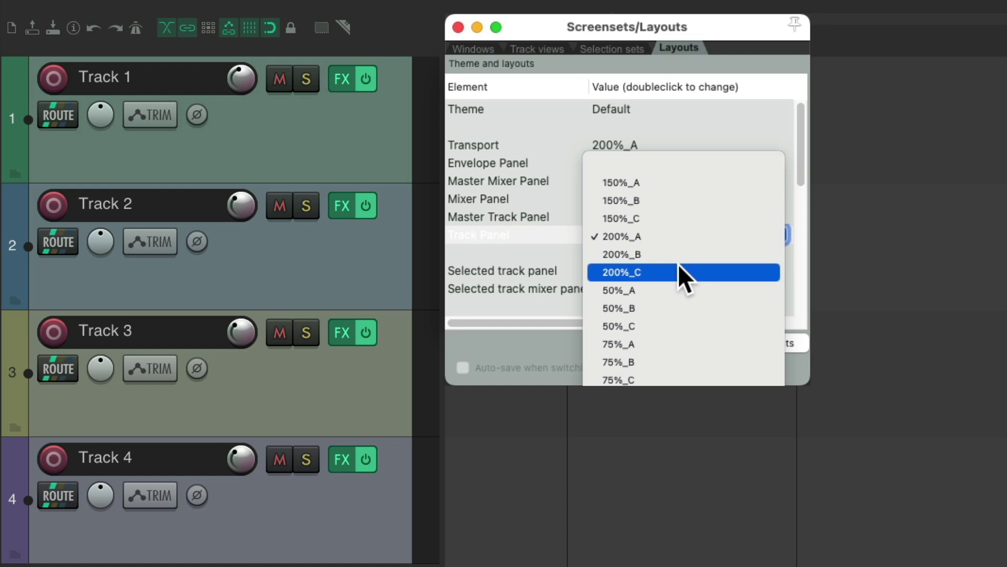
left_click(676, 235)
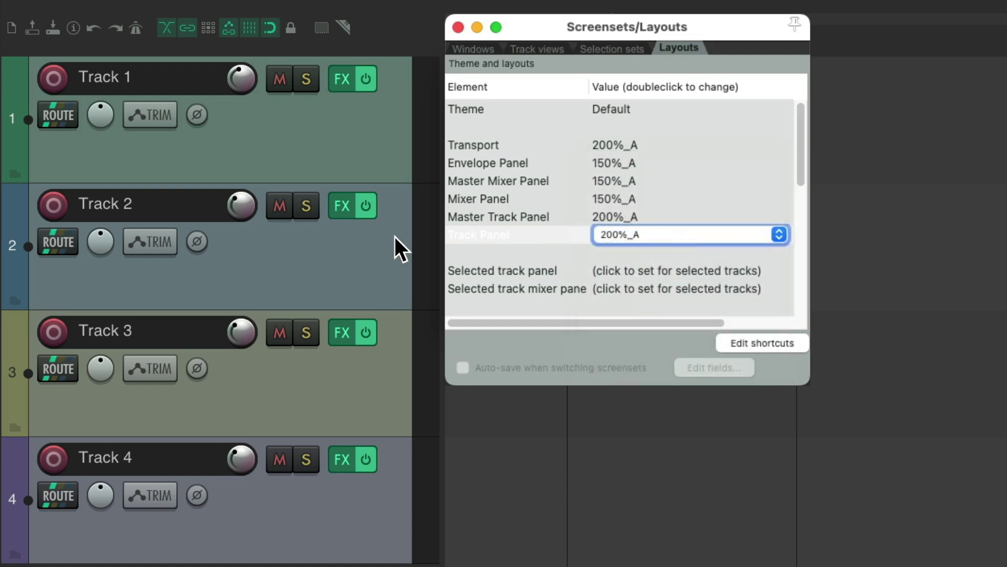
Assign the selected-track panel layout 200%_B to Track 2 and 200%_C to Track 3.
left_click(362, 237)
double_click(658, 271)
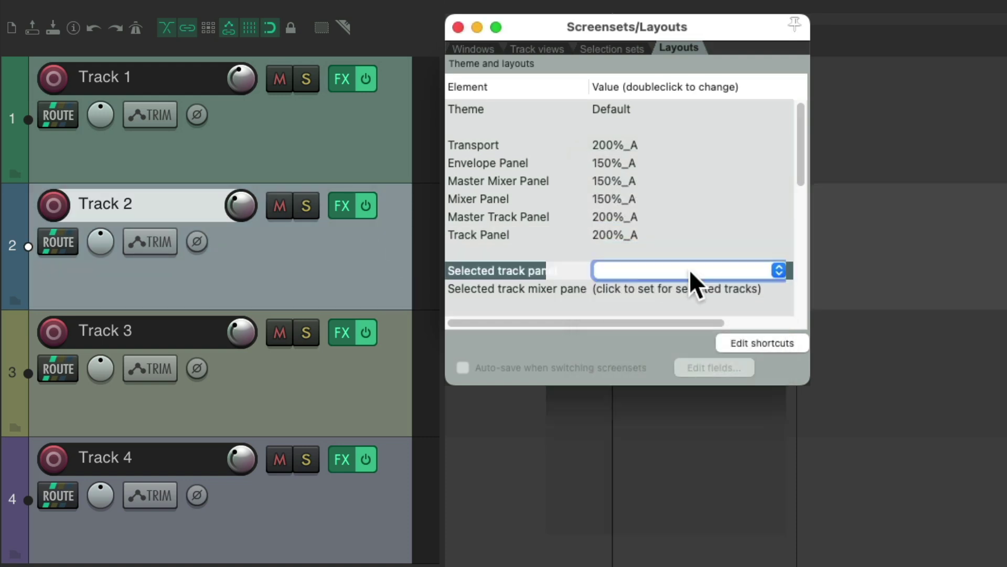
left_click(690, 270)
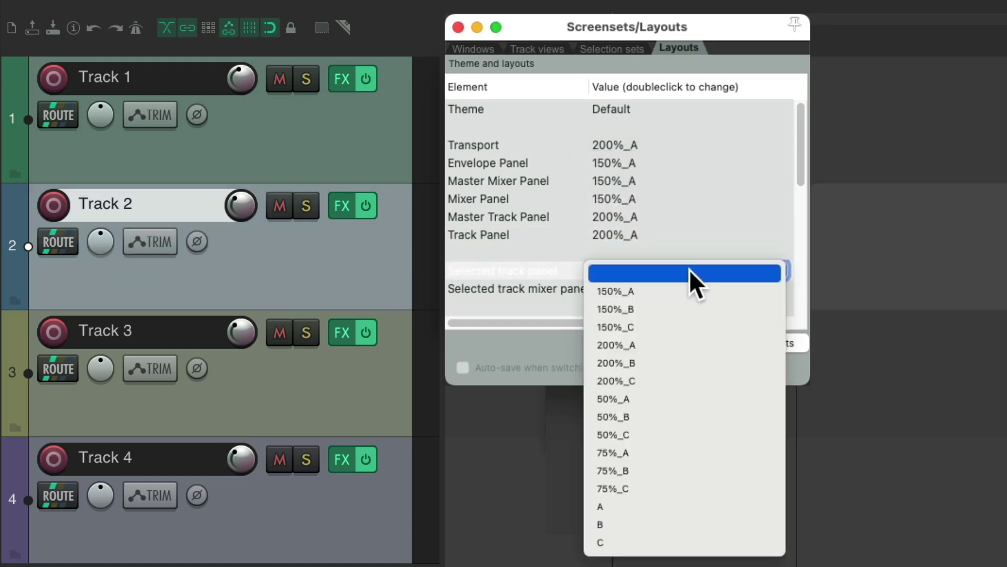
left_click(680, 363)
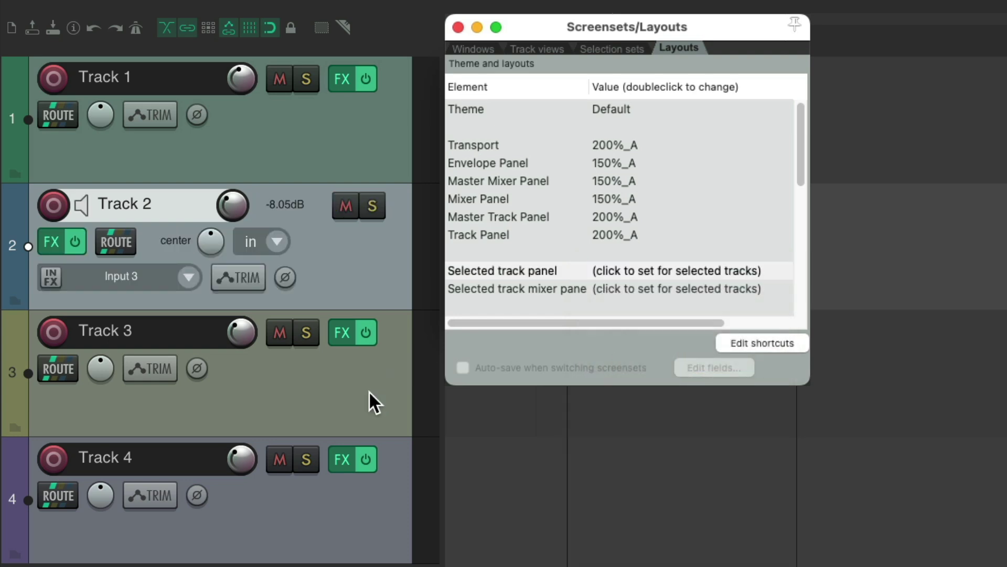
left_click(369, 390)
double_click(678, 267)
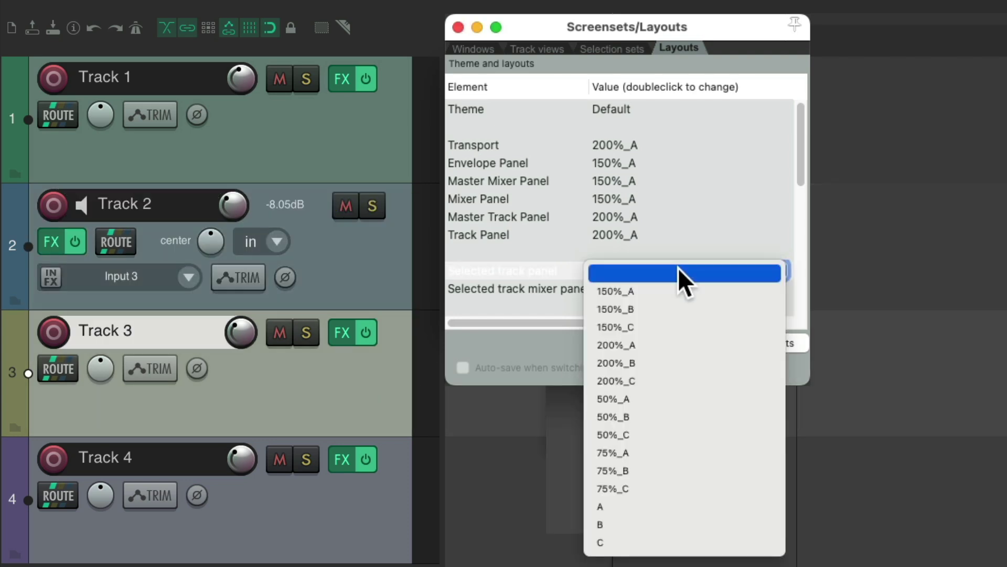
left_click(671, 379)
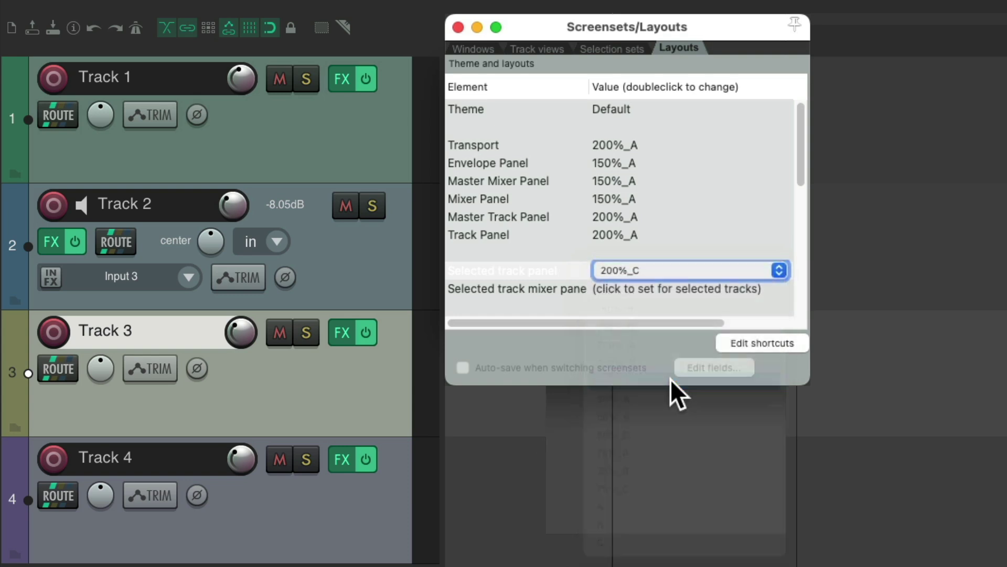
left_click(351, 166)
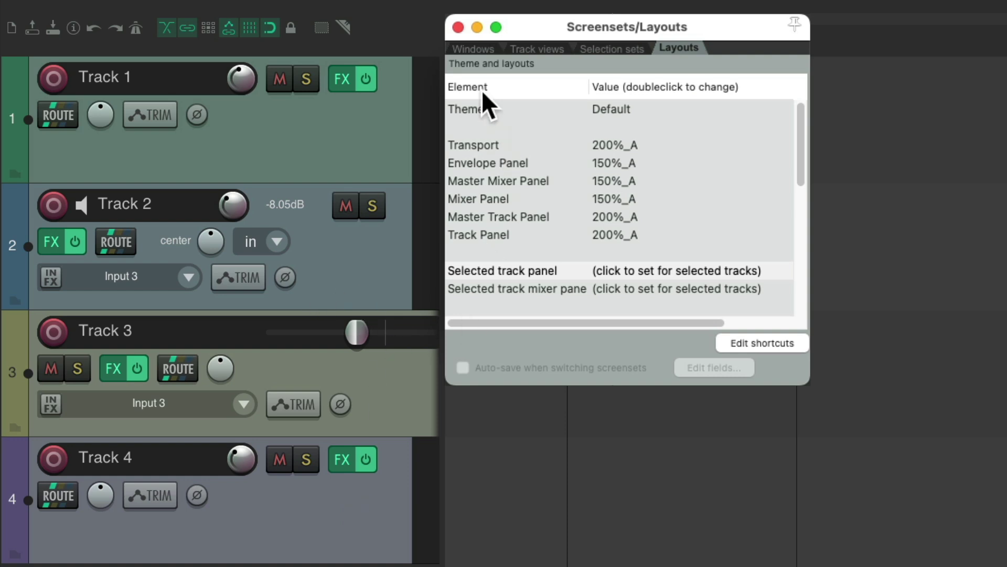
Close Screensets/Layouts and run Script: Default_7.0_theme_adjuster.lua from the action list filtered by 'theme'.
left_click(458, 27)
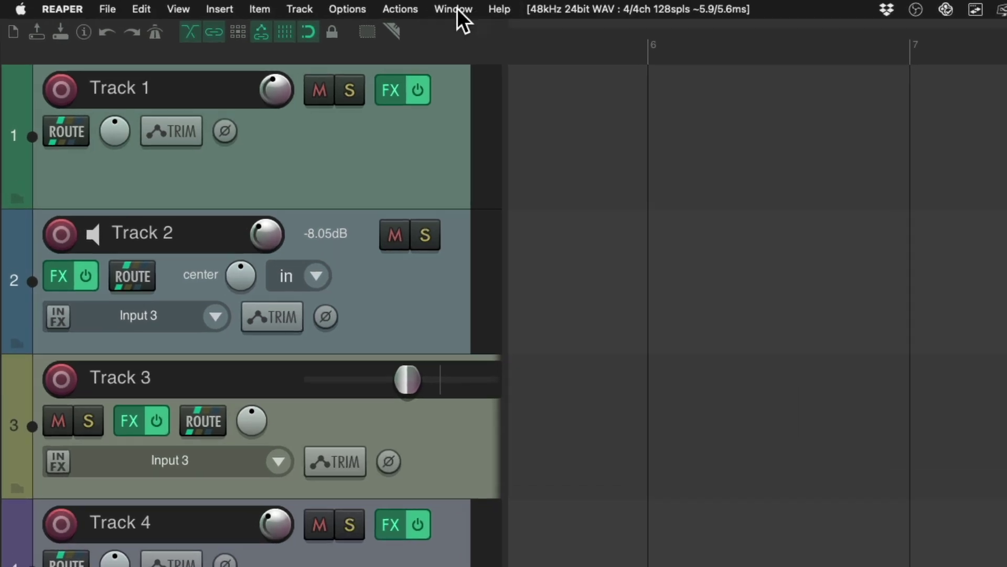
left_click(411, 5)
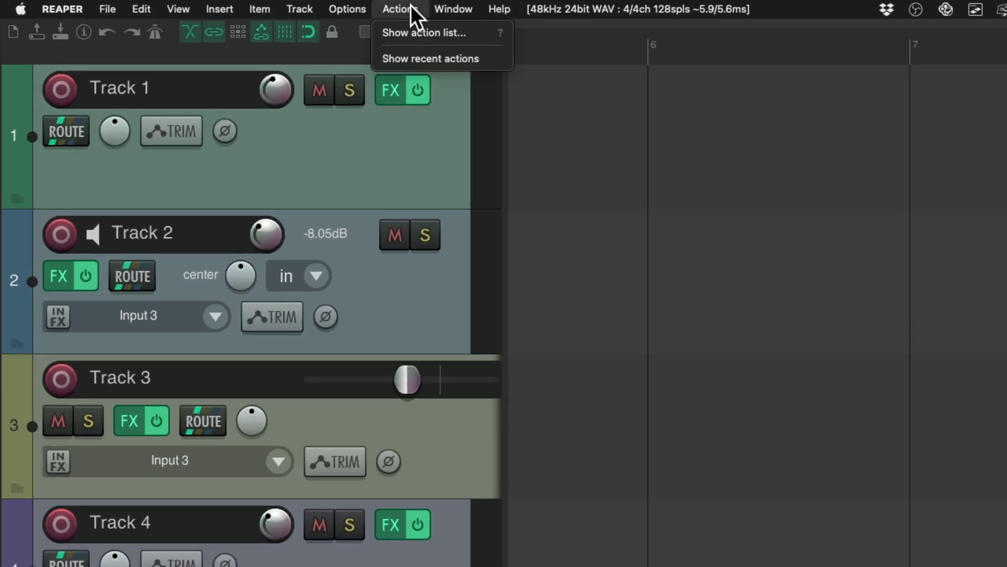
left_click(379, 33)
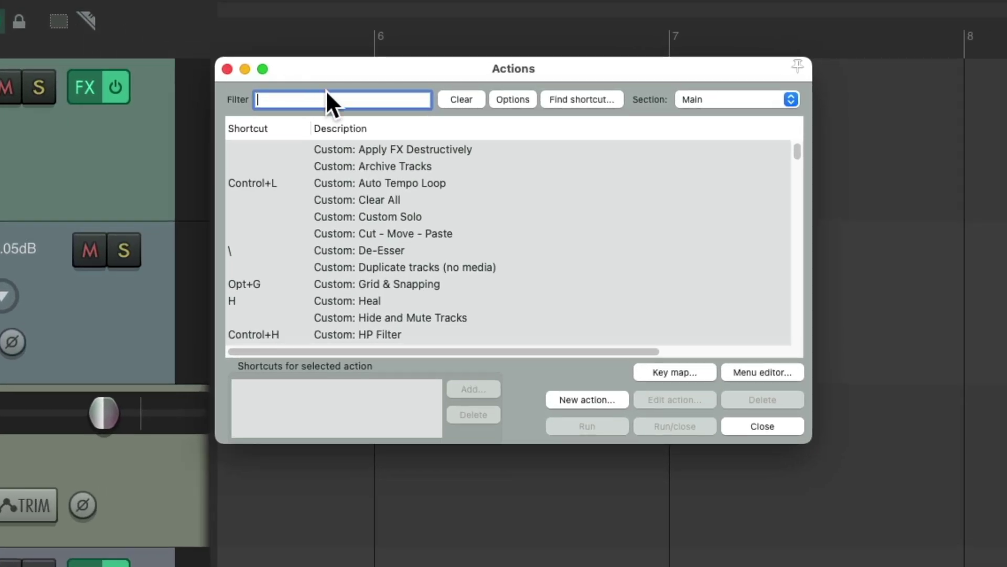
type("theme")
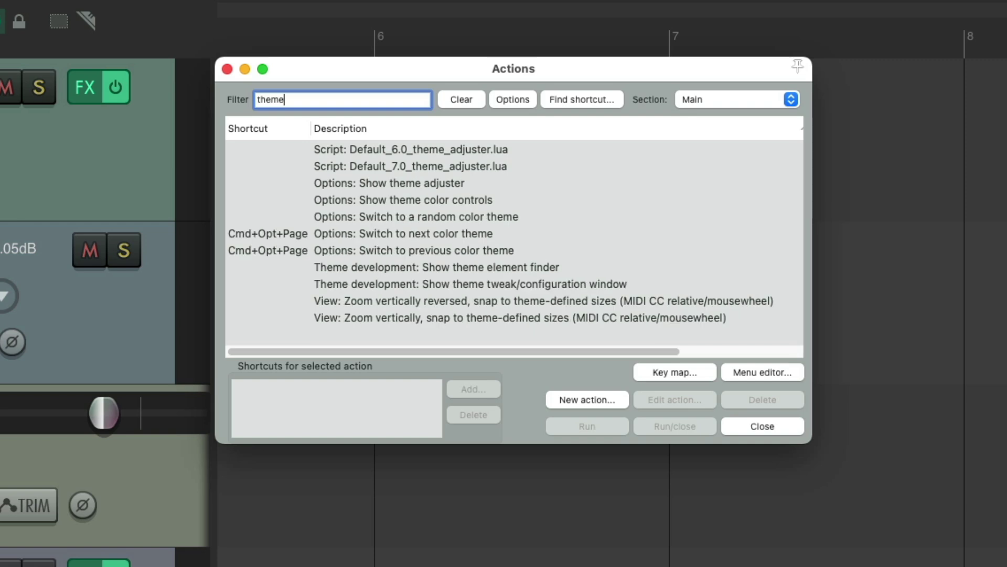
left_click(407, 167)
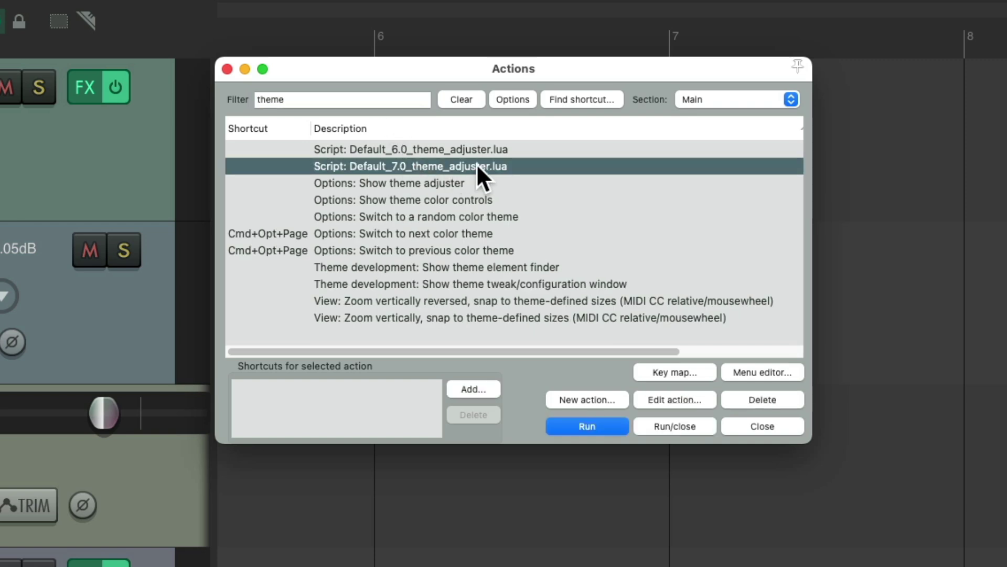
double_click(460, 165)
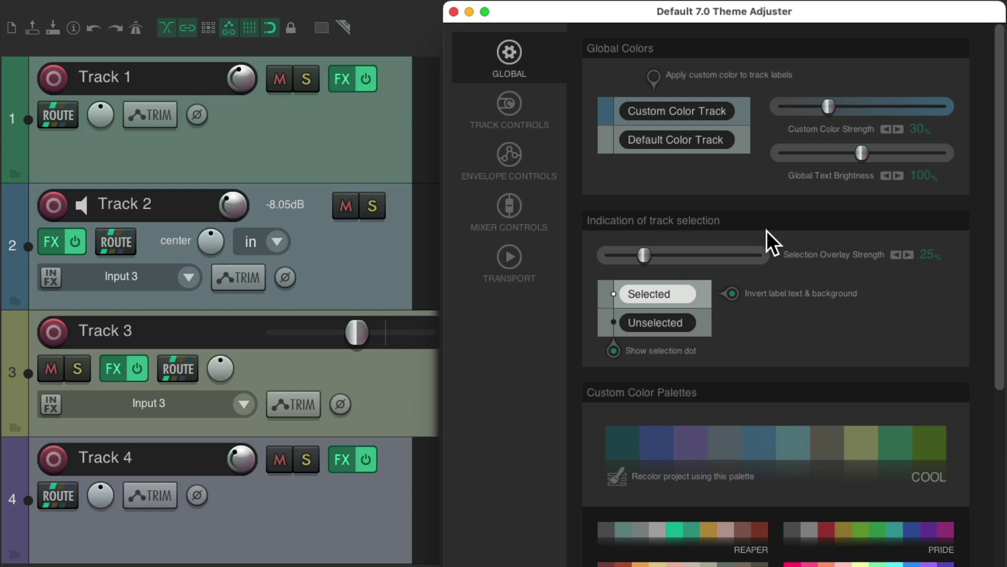
On the TRACK CONTROLS page, view Layout B then Layout C visibility rules and scroll to Track Panel.
left_click(514, 106)
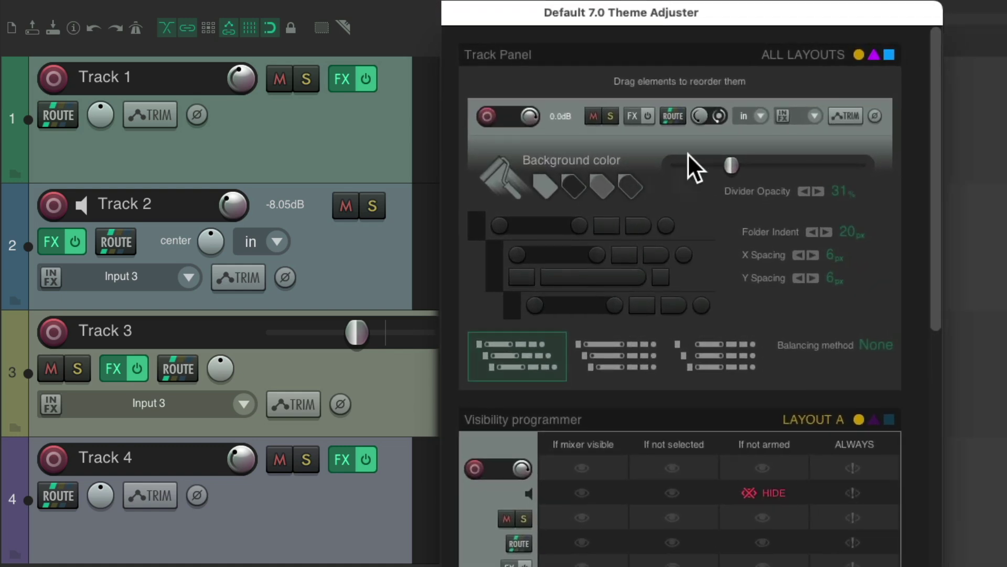
scroll(924, 150, "down", 10)
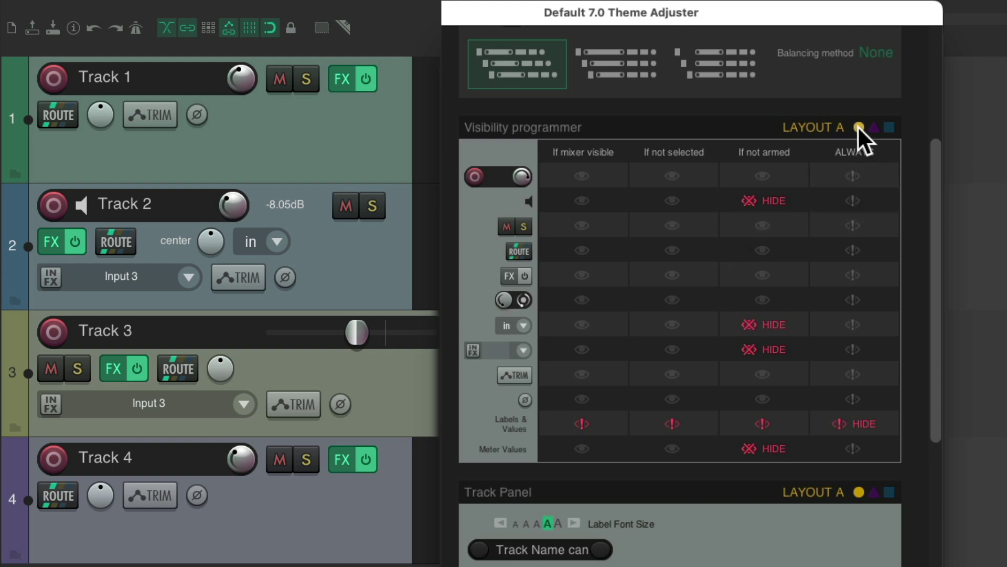
left_click(875, 127)
left_click(889, 128)
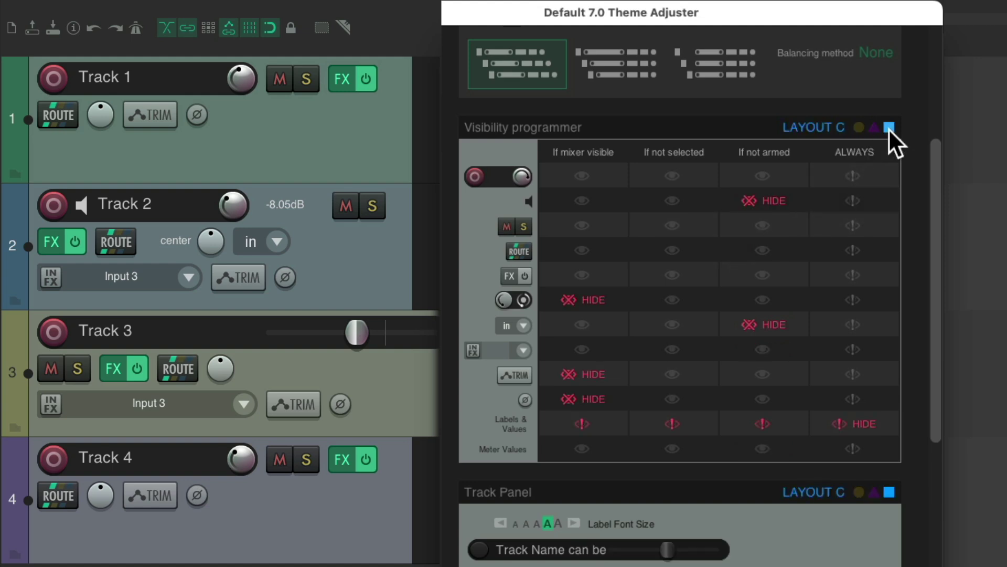
left_click_drag(936, 197, 927, 326)
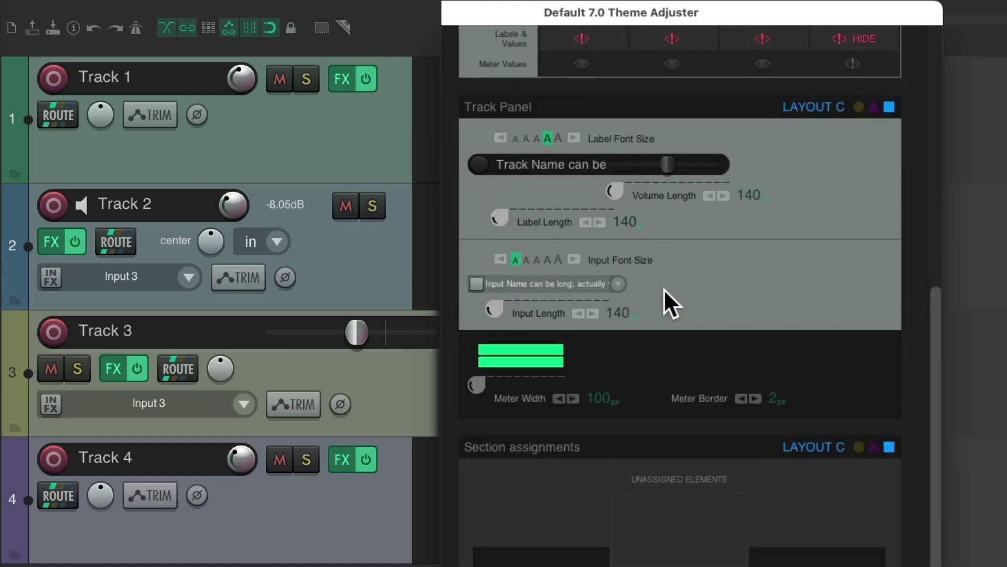
Turn the volume knob into a slider and set Volume Length for track layouts A, B and C.
left_click(859, 107)
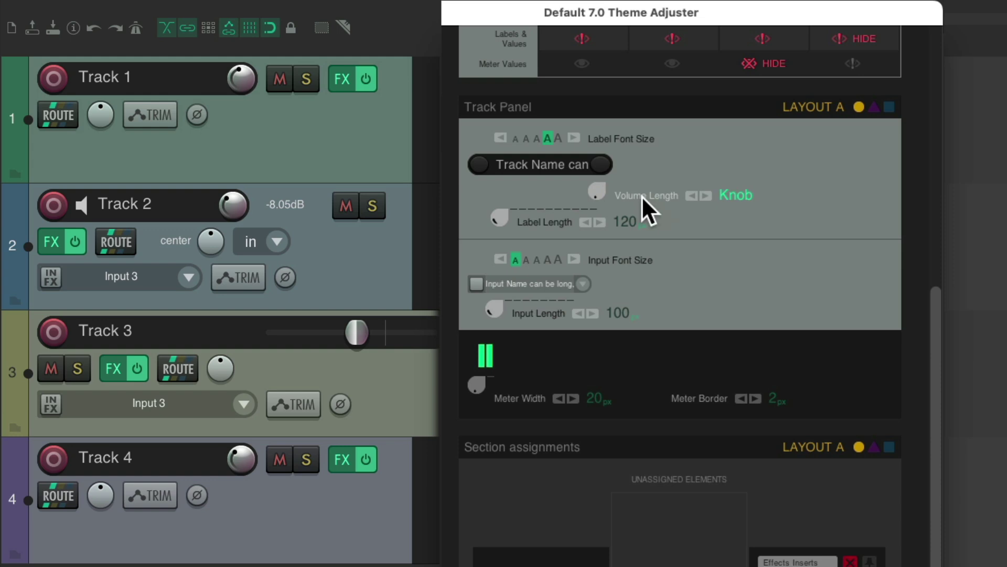
left_click_drag(599, 188, 365, 135)
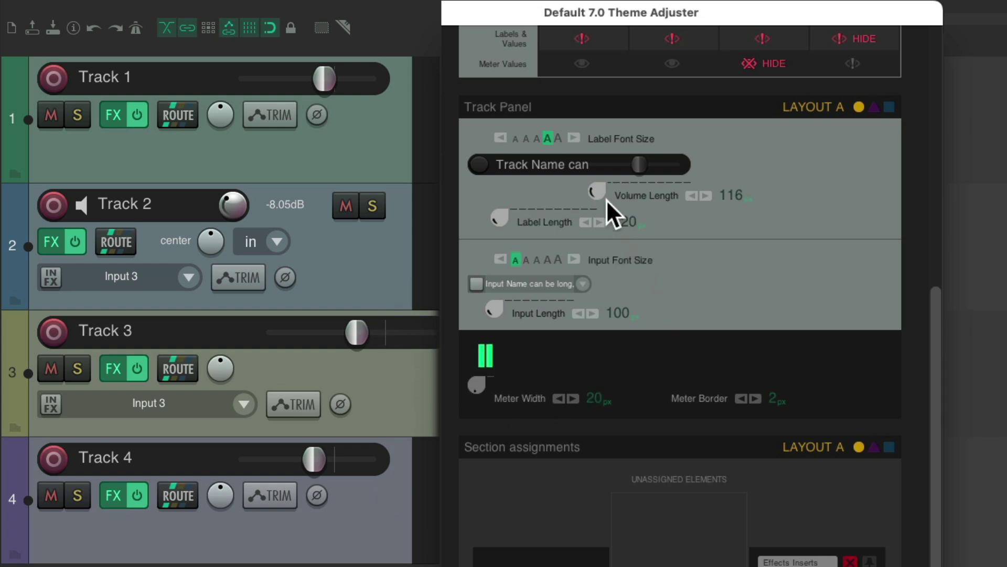
left_click_drag(600, 187, 590, 238)
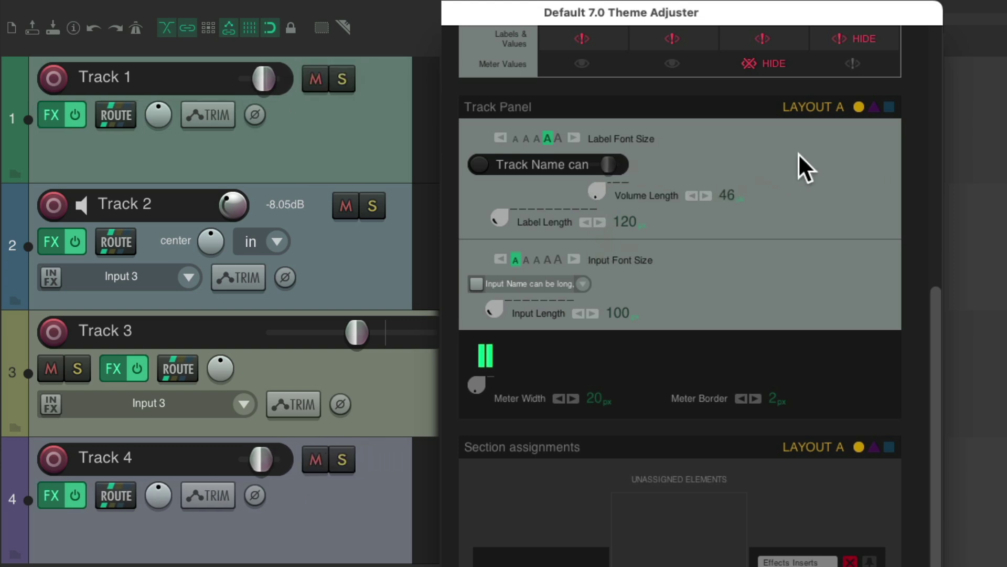
left_click(874, 107)
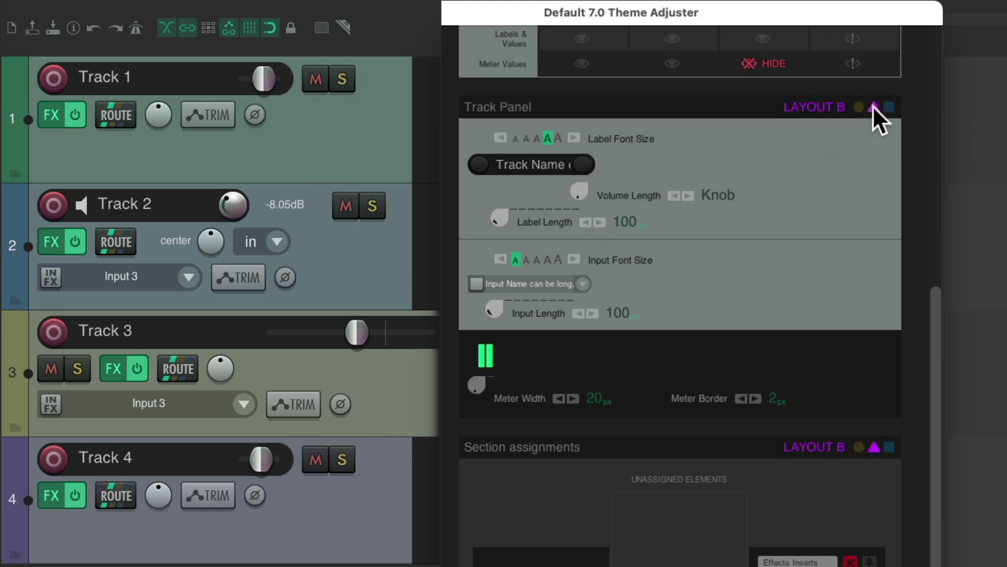
left_click_drag(578, 187, 609, 205)
left_click(889, 107)
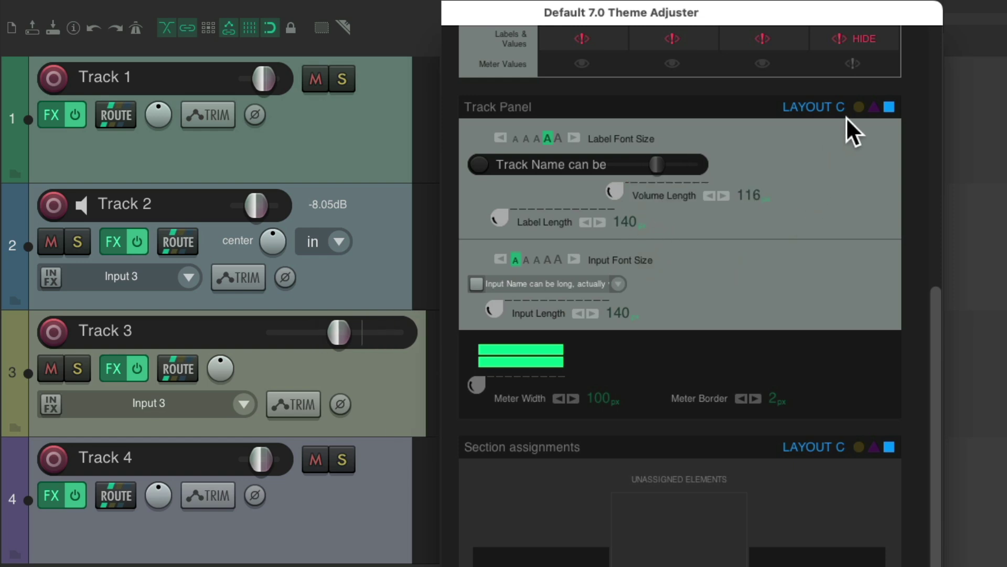
Shorten Layout A's Label Length and adjust Meter Width for layouts A, B and C.
left_click(859, 107)
left_click_drag(497, 213, 527, 249)
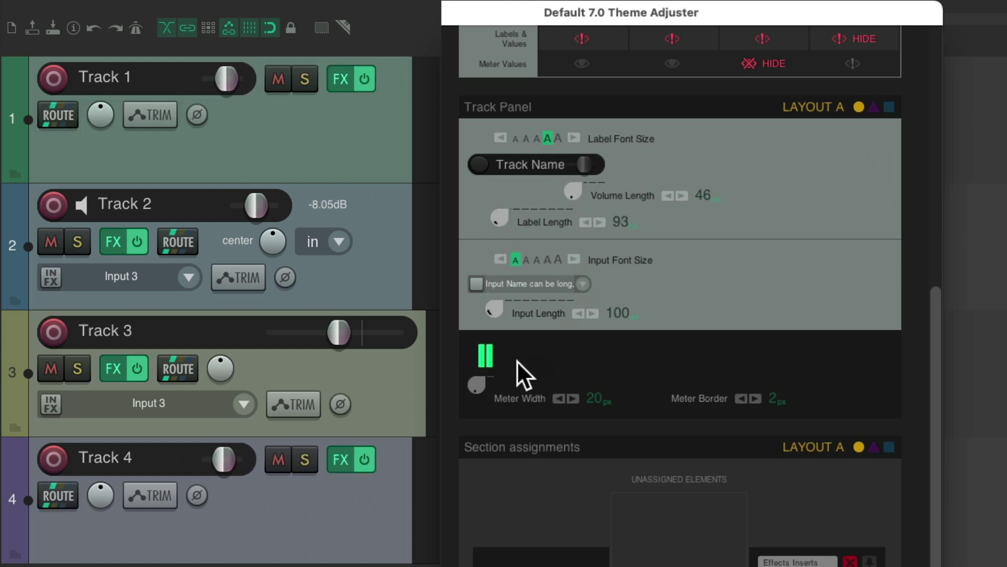
left_click_drag(478, 383, 489, 345)
left_click(873, 106)
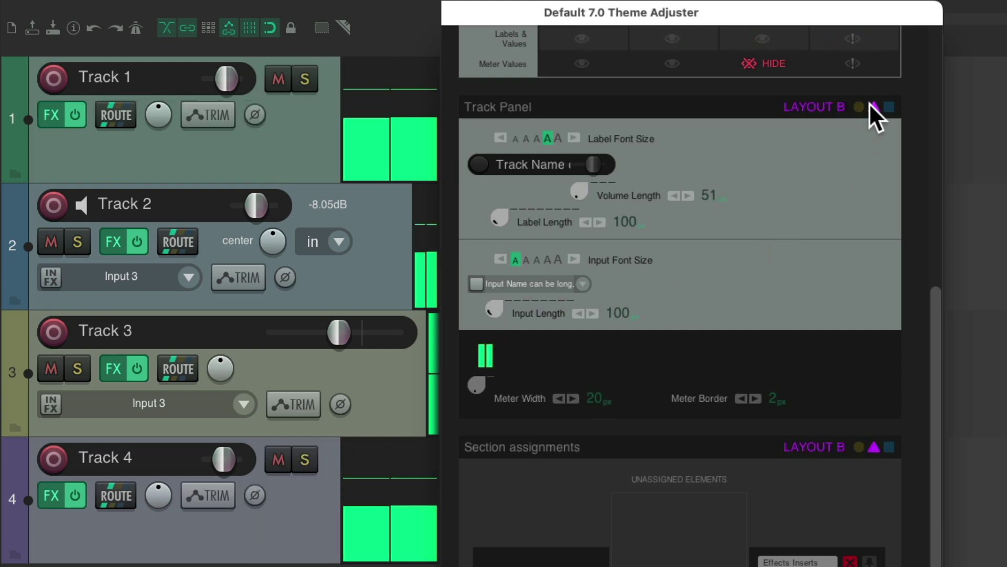
mouse_move(477, 382)
left_mouse_down()
mouse_move(482, 328)
mouse_move(479, 391)
left_mouse_up()
left_click(888, 108)
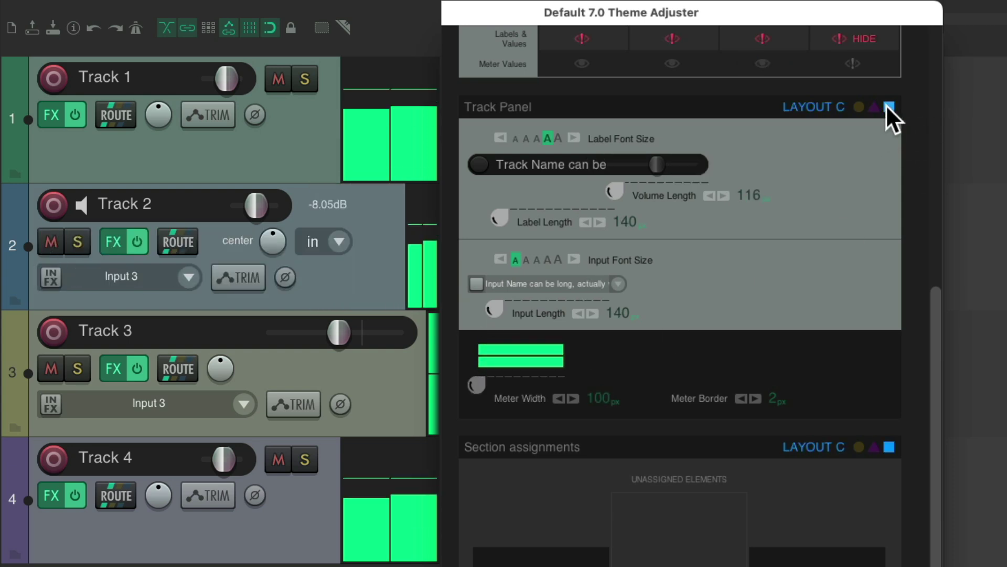
left_click_drag(477, 380, 595, 377)
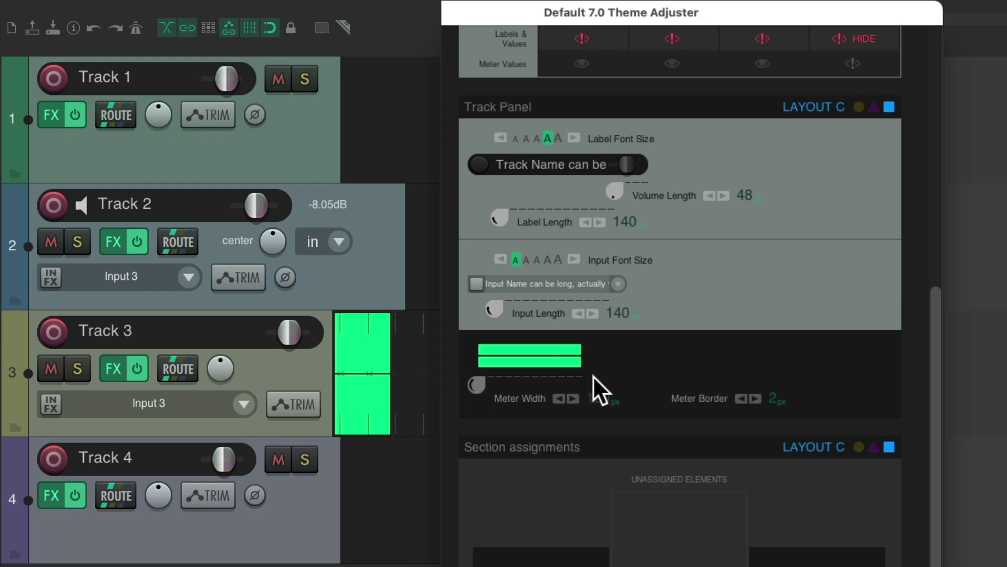
Show effects inserts beside Layout A tracks and move Effects Inserts to Layout B's left section.
scroll(911, 491, "down", 5)
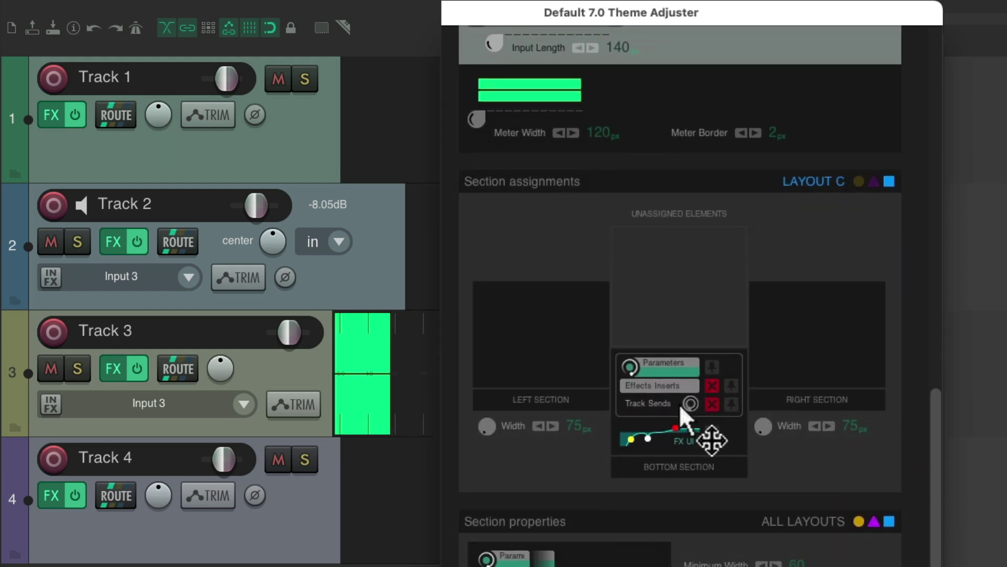
left_click(859, 181)
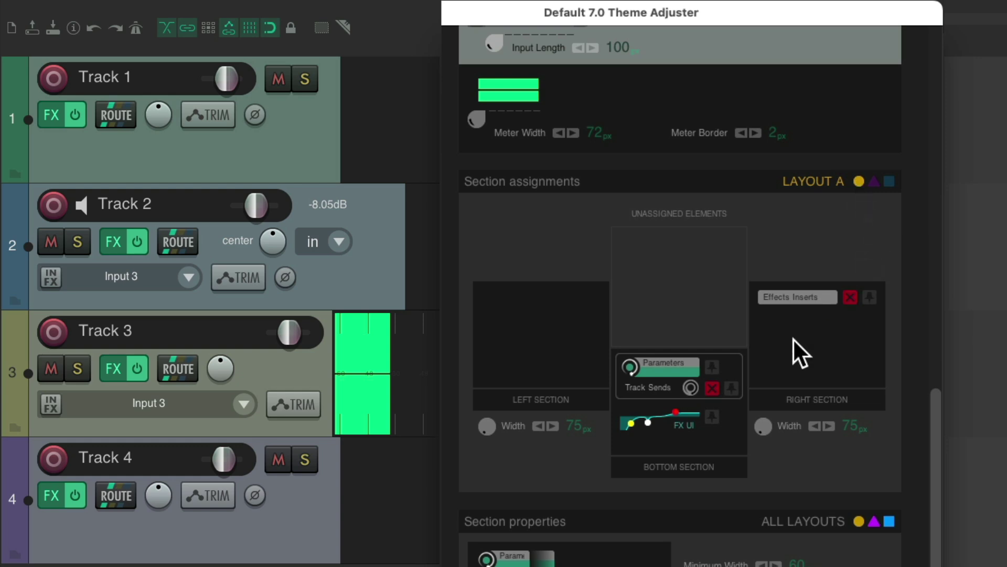
left_click(850, 300)
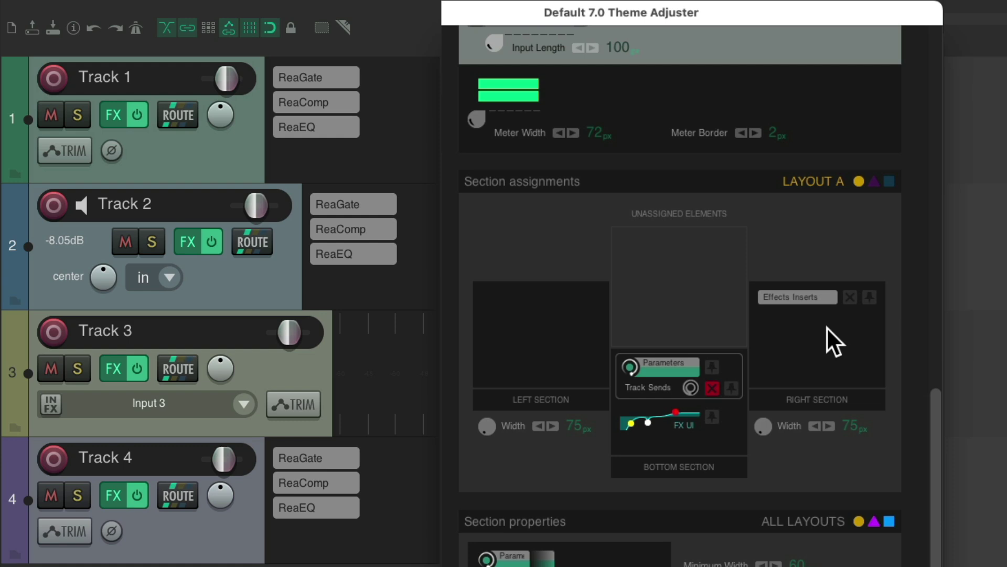
left_click(873, 181)
left_click_drag(799, 293, 521, 348)
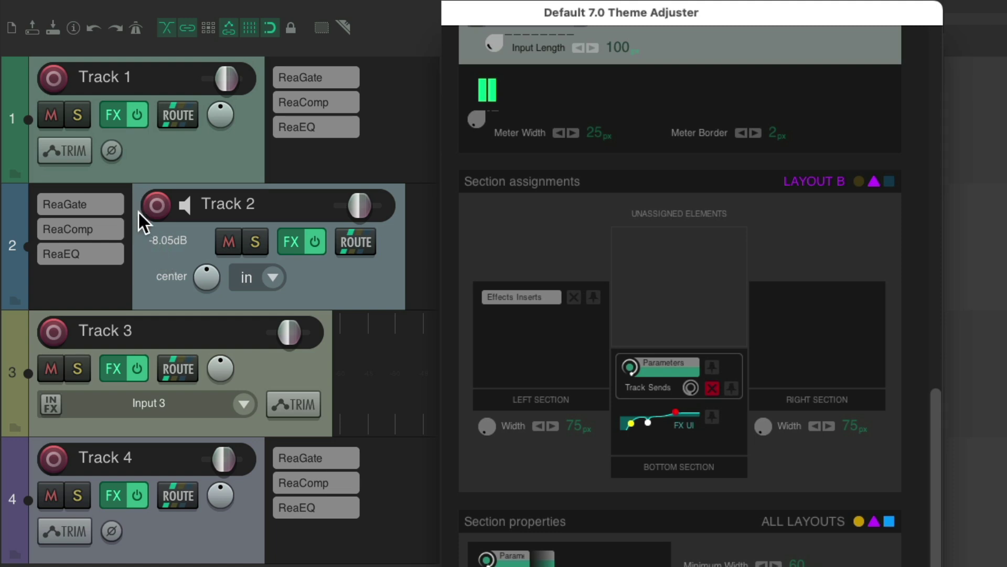
Return Layout C's Effects Inserts to Unassigned Elements, then switch back to Layout A.
left_click(890, 181)
left_click_drag(652, 385, 771, 376)
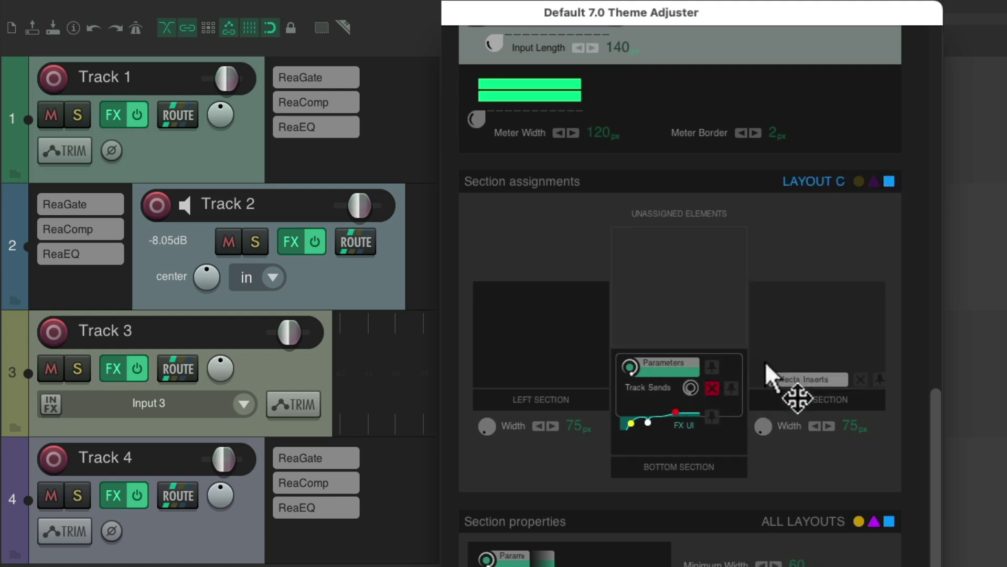
left_click_drag(787, 304, 696, 304)
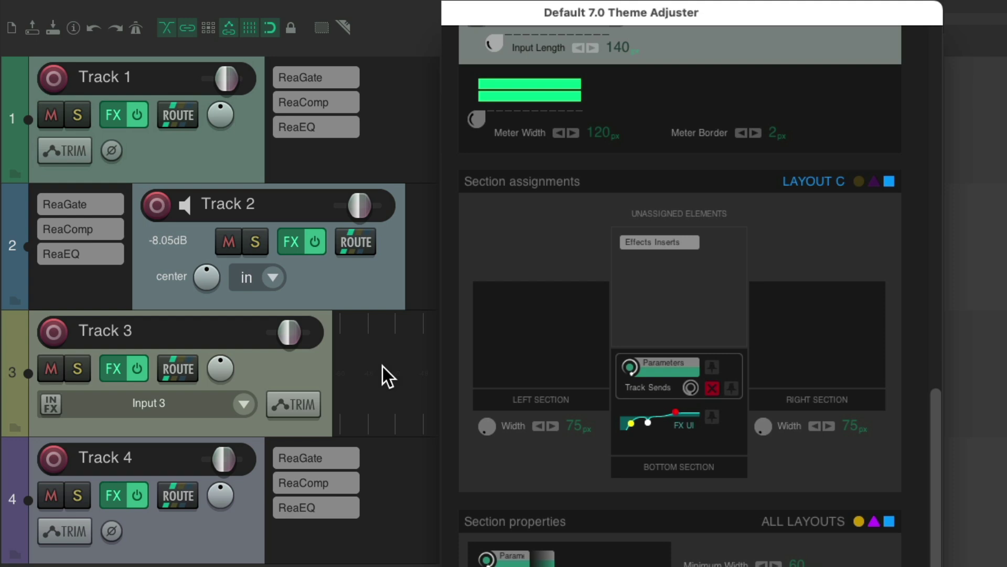
left_click(858, 181)
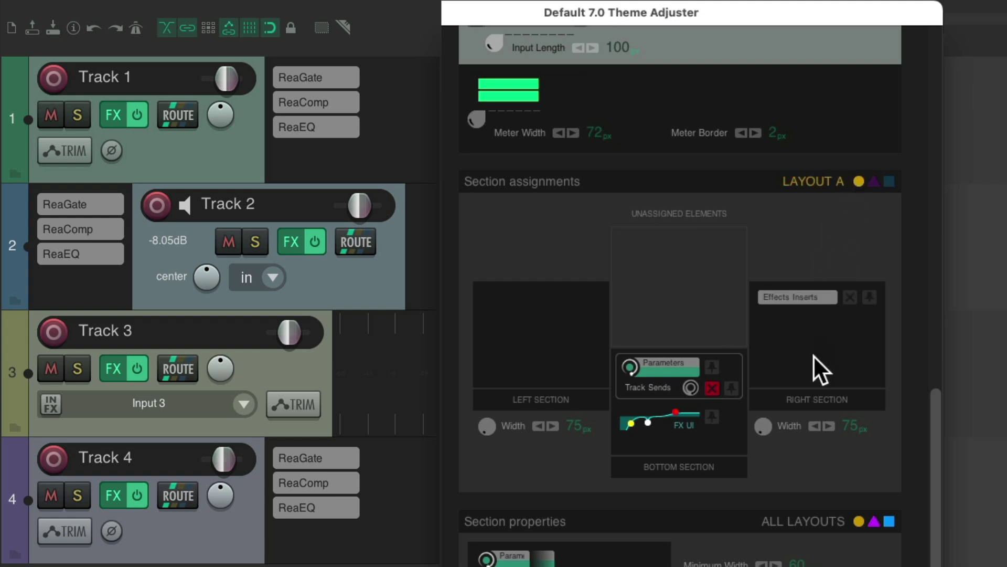
Place Layout A's Effects Inserts in the left section, with left width 80 px and right 71 px.
left_click_drag(798, 300, 554, 336)
left_click_drag(531, 301, 795, 350)
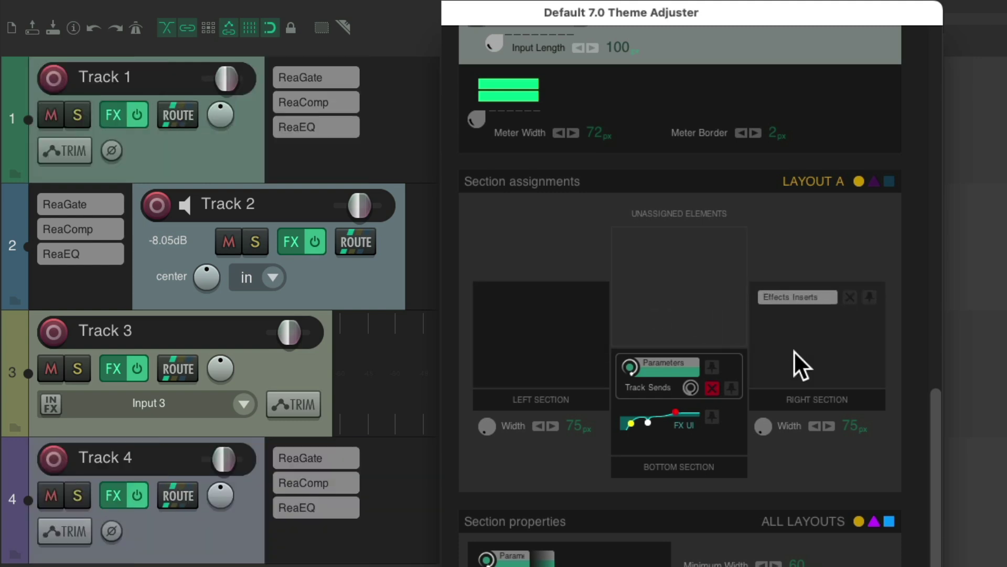
mouse_move(763, 427)
left_mouse_down()
mouse_move(775, 403)
mouse_move(762, 442)
mouse_move(770, 415)
mouse_move(767, 431)
left_mouse_up()
left_click_drag(783, 307, 547, 384)
mouse_move(483, 437)
left_mouse_down()
mouse_move(484, 448)
mouse_move(490, 432)
left_mouse_up()
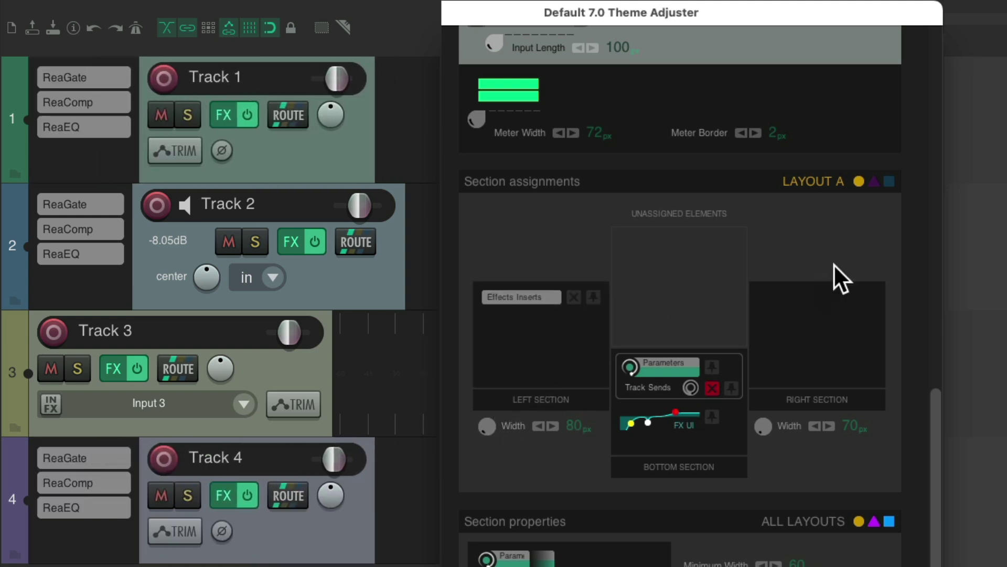
Put Layout B's Effects Inserts in the right section at 71 px wide.
left_click(872, 180)
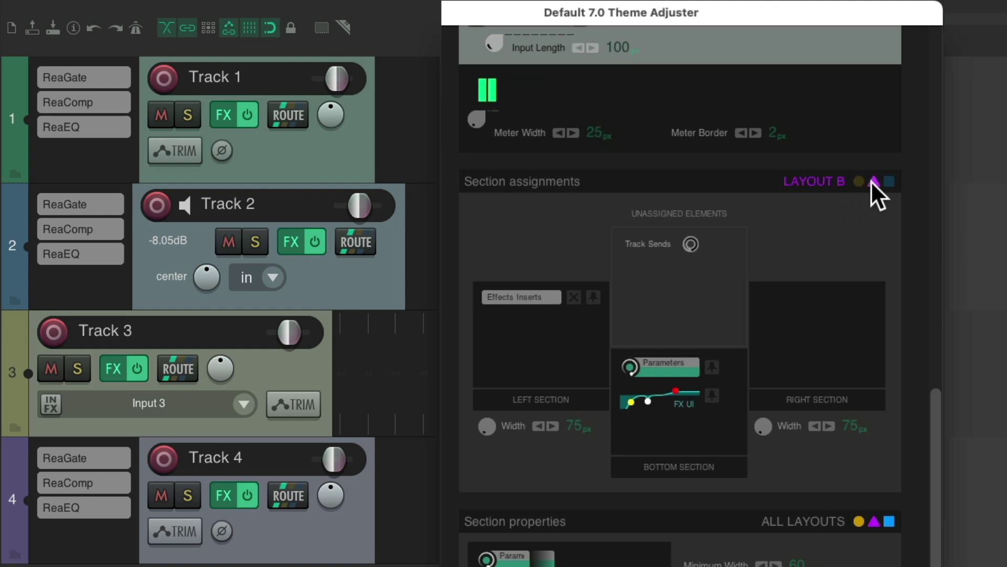
left_click_drag(564, 300, 775, 375)
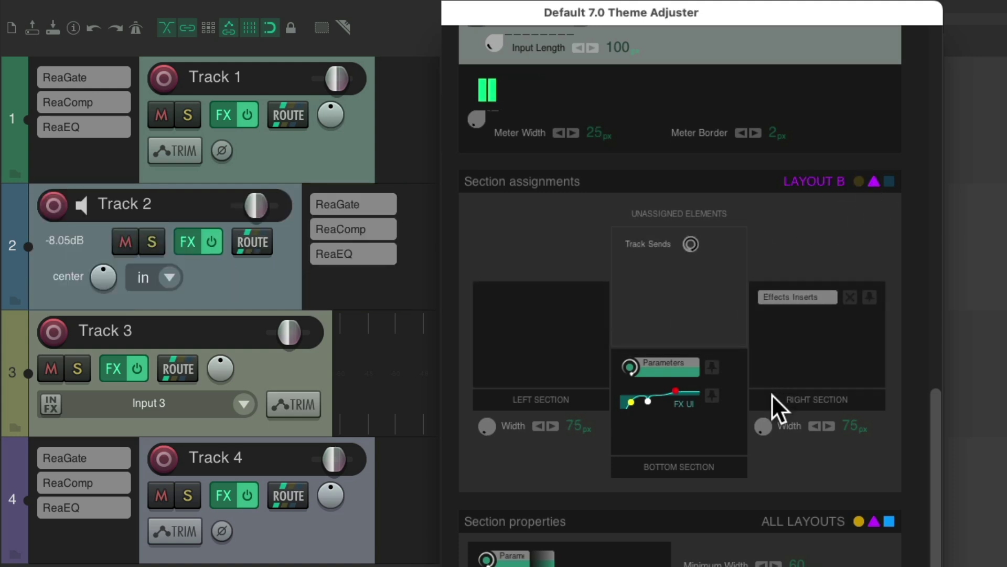
mouse_move(760, 426)
left_mouse_down()
mouse_move(758, 454)
mouse_move(755, 421)
left_mouse_up()
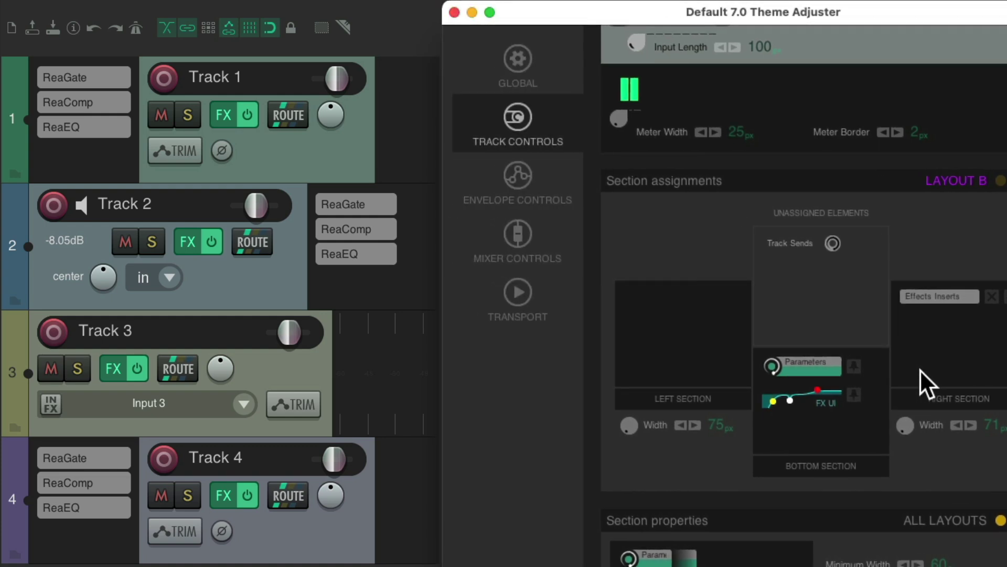
Set mixer Layout A's unselected strip width to 74 px under MIXER CONTROLS, then reopen Screensets/Layouts with Ctrl+E.
left_click(514, 246)
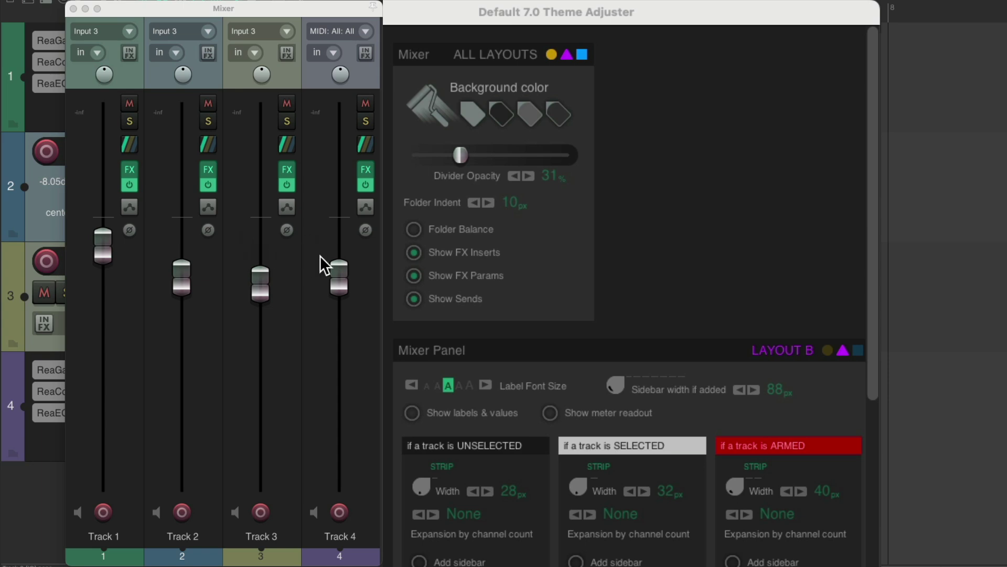
left_click_drag(872, 407, 859, 535)
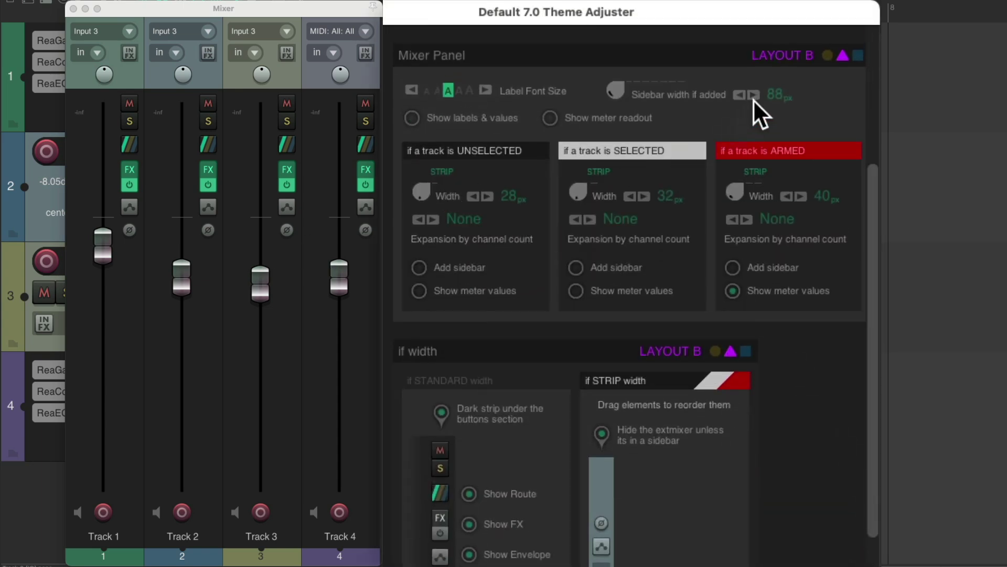
left_click(827, 56)
left_click_drag(419, 226, 420, 204)
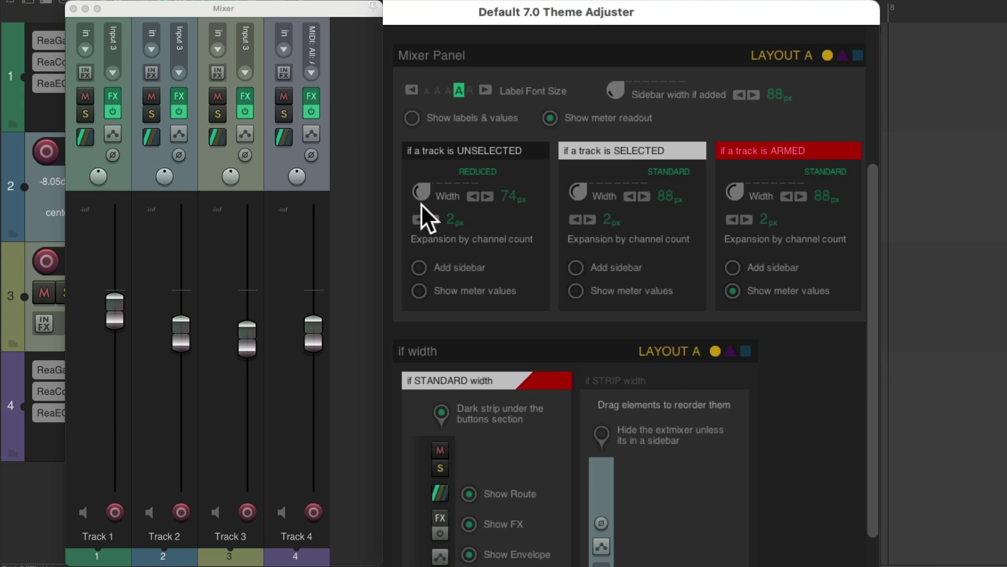
key("ctrl+e")
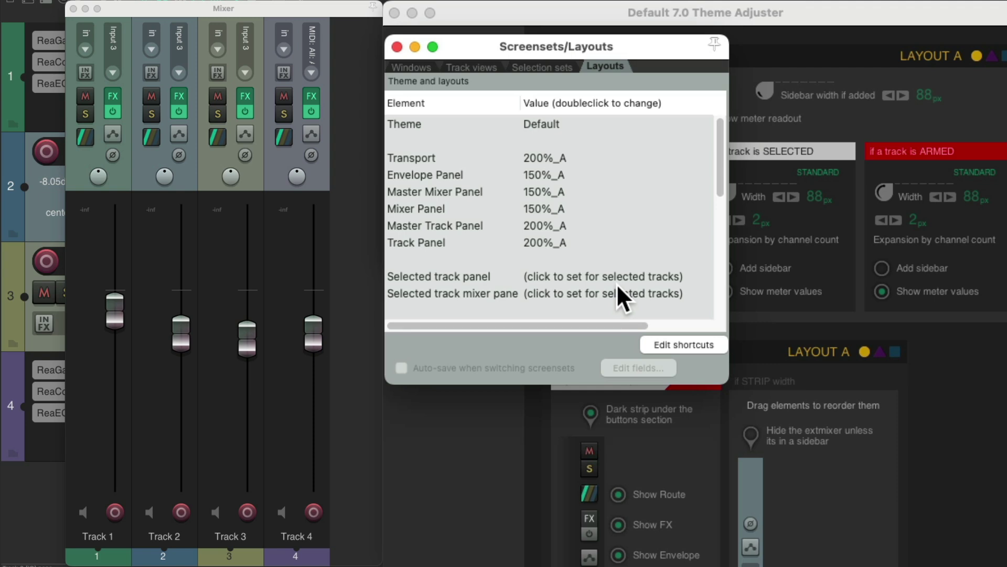
Give Track 2's mixer strip the 150%_B layout.
left_click(184, 180)
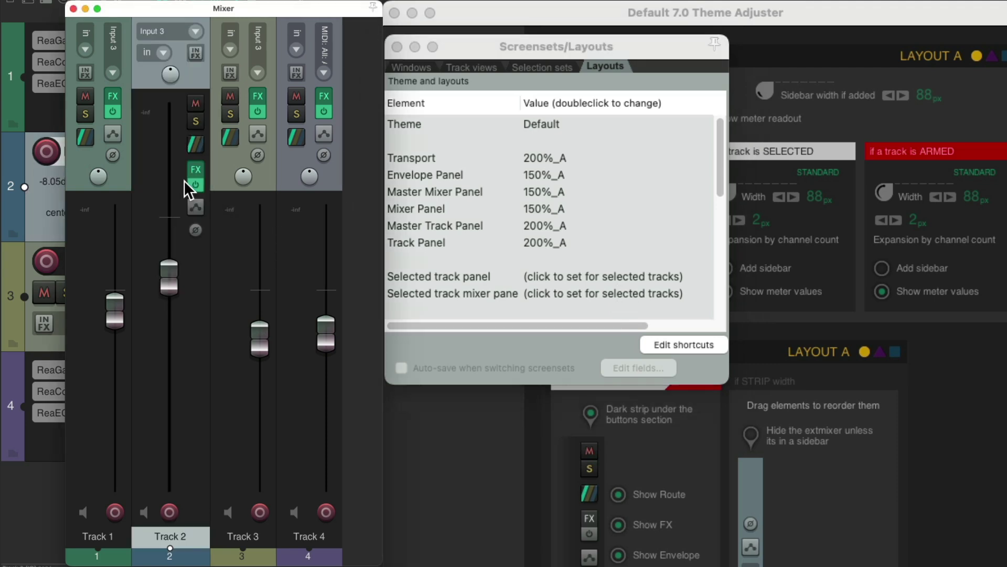
left_click(548, 293)
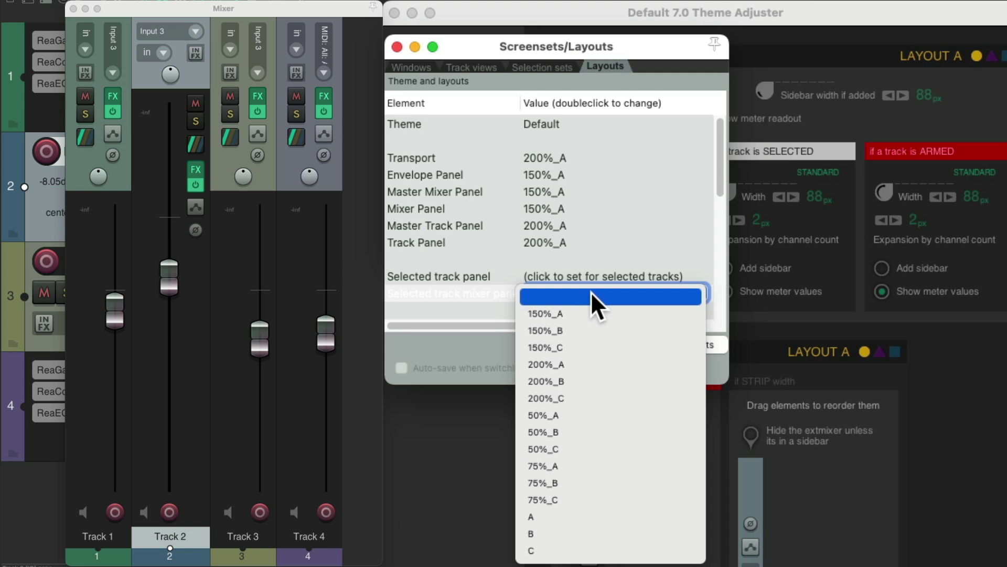
left_click(593, 324)
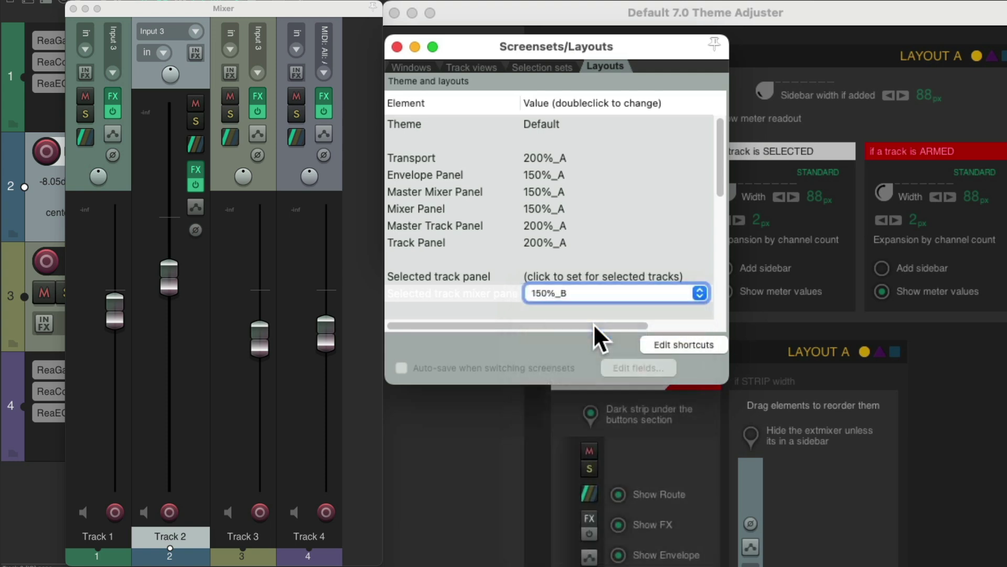
Give Track 3's mixer strip the 150%_C layout and close the layouts window.
left_click(217, 184)
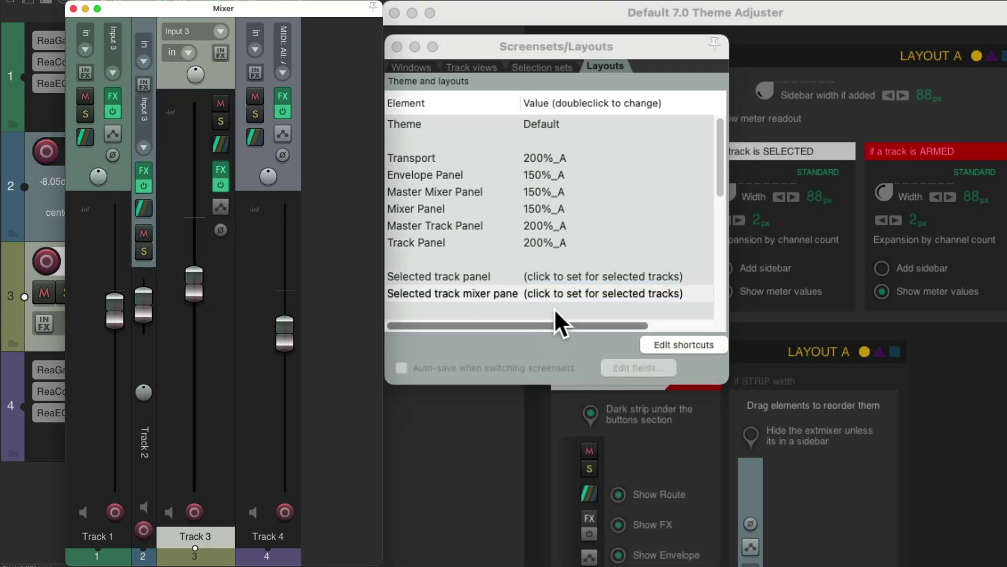
left_click(597, 293)
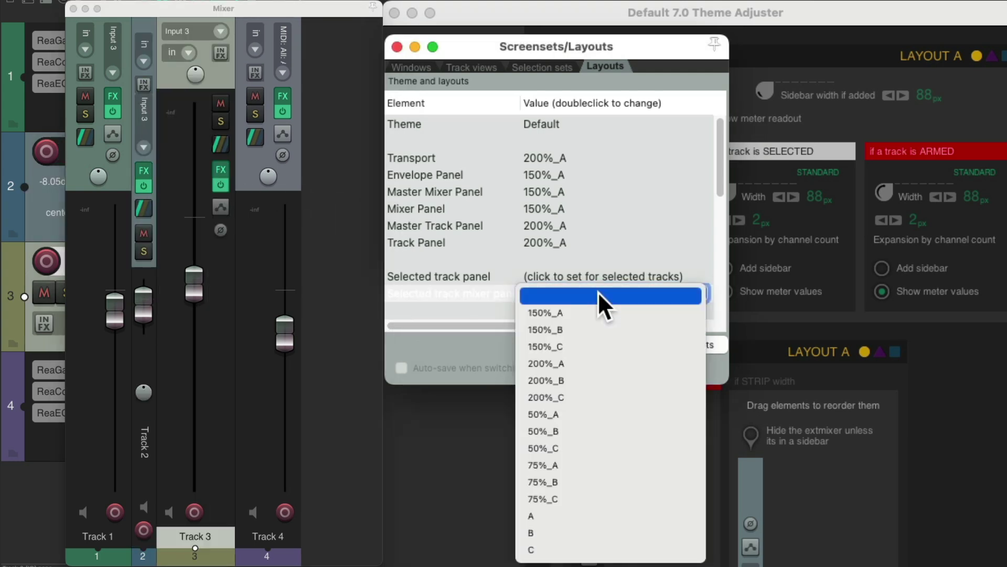
left_click(602, 342)
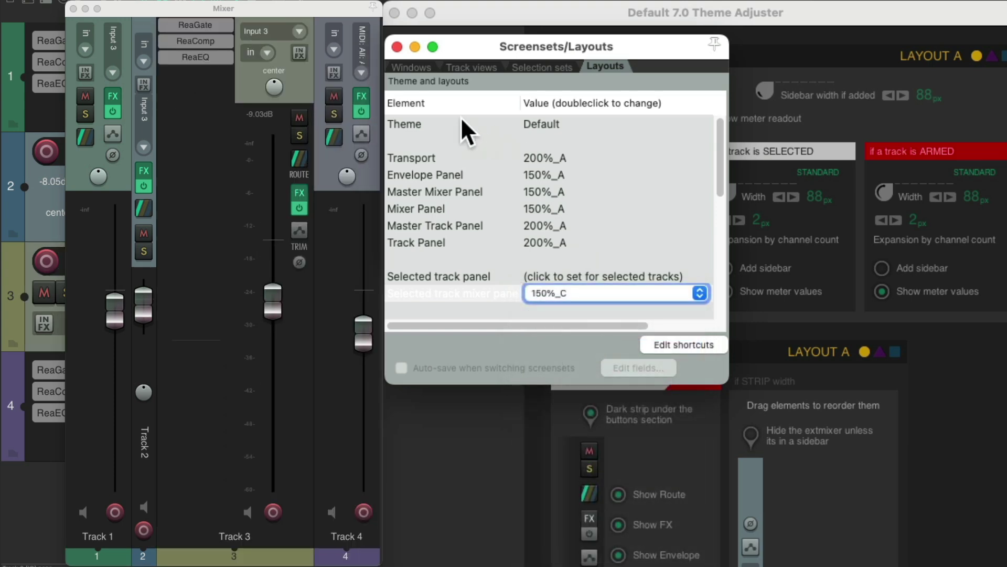
left_click(397, 47)
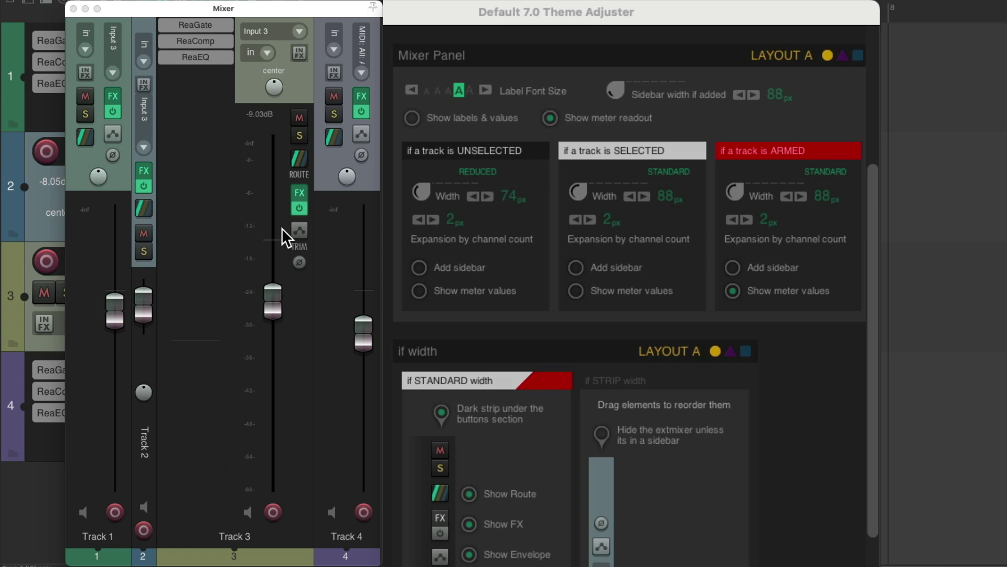
Preview mixer Layouts B and C, then narrow Layout A's unselected strips.
left_click(827, 55)
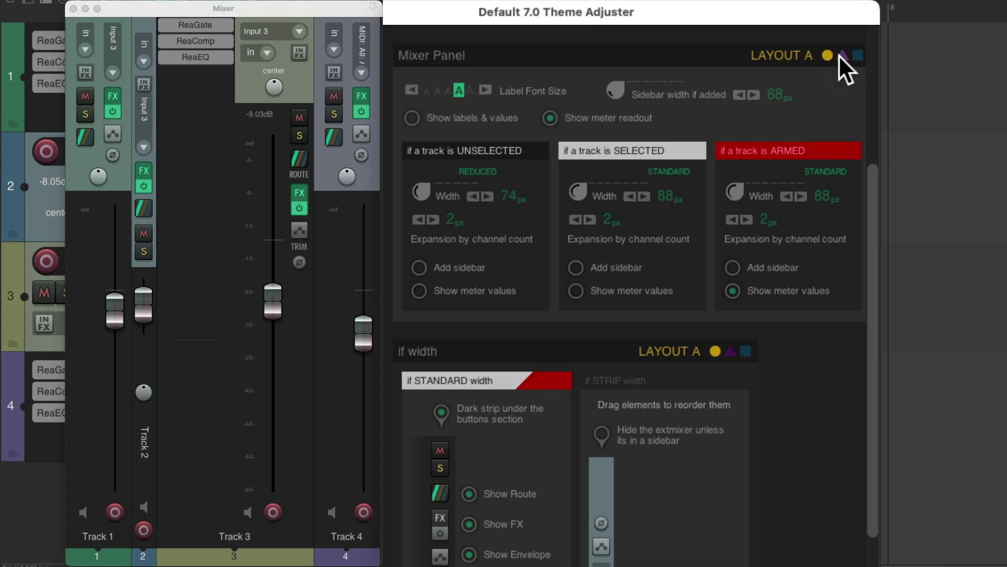
left_click(841, 55)
left_click(856, 55)
left_click(829, 54)
left_click_drag(420, 190, 421, 201)
Set unselected strip width to about 89 px in Layout B, 60 px in C, and 46 px in A.
left_click(842, 55)
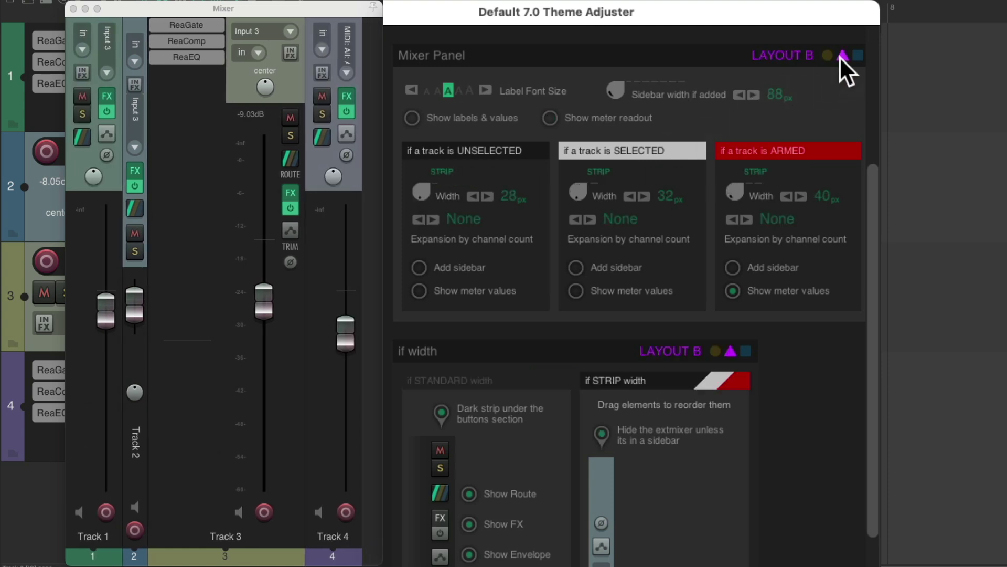
left_click_drag(420, 194, 421, 139)
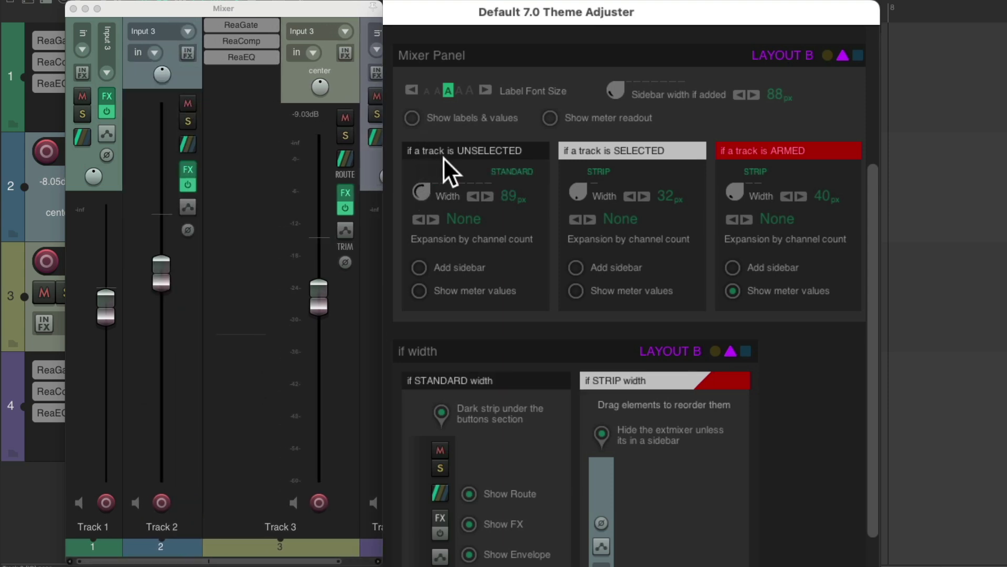
left_click(857, 55)
left_click_drag(415, 186, 427, 206)
left_click(829, 55)
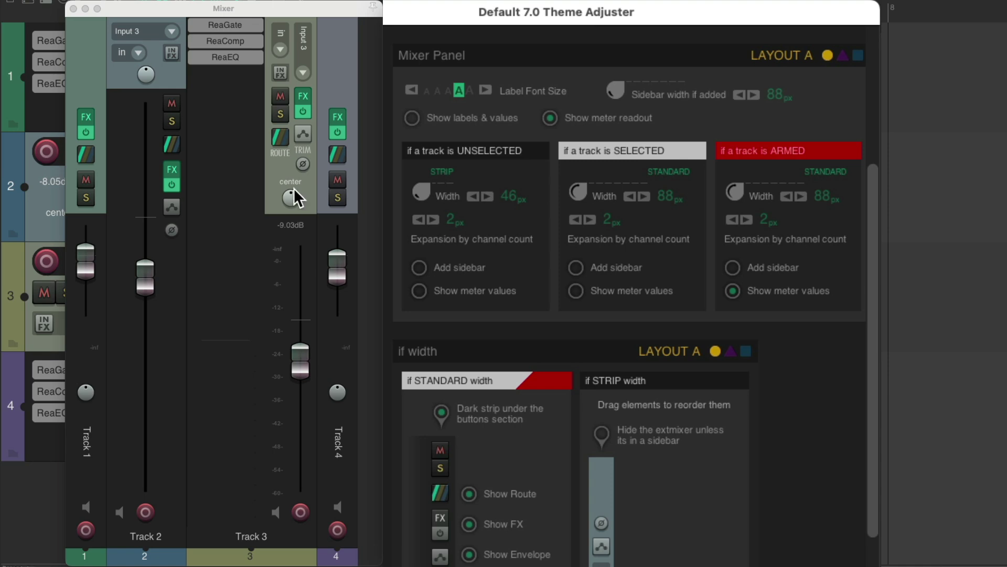
left_click_drag(871, 379, 850, 477)
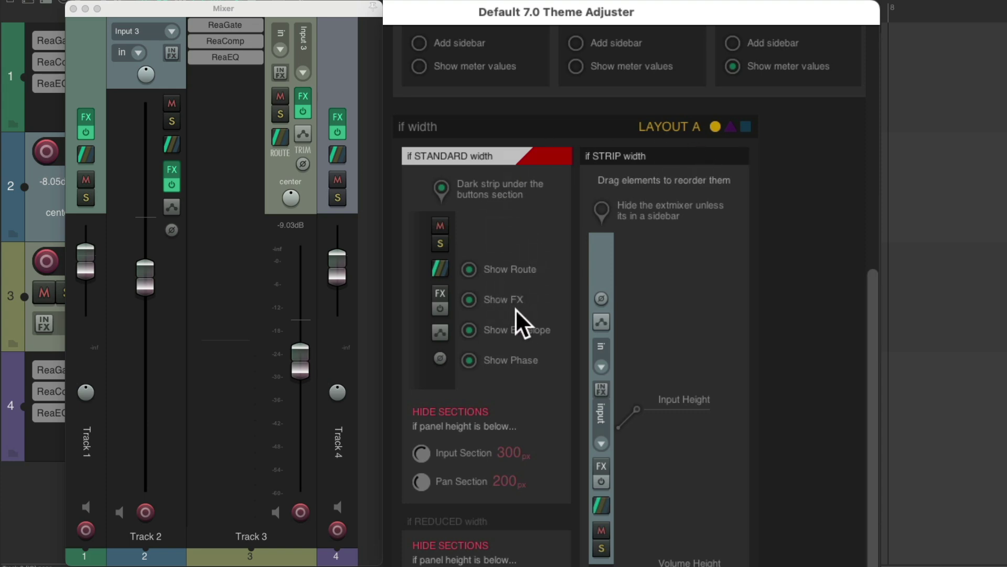
In Layout B, toggle the route, FX, envelope and phase buttons off and back on.
left_click(729, 131)
left_click(469, 271)
left_click(469, 301)
left_click(471, 328)
left_click(470, 359)
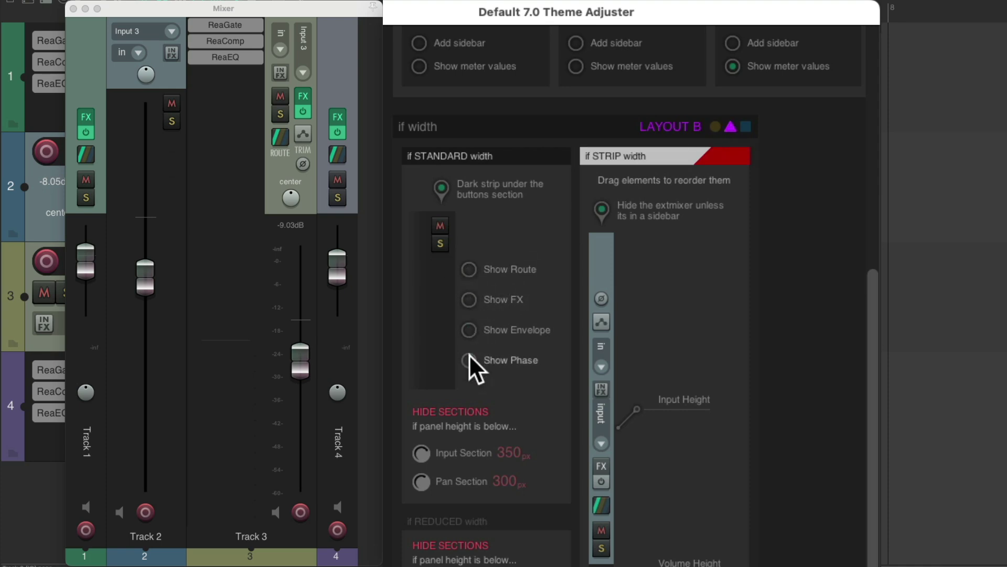
left_click(469, 360)
left_click(469, 330)
left_click(469, 300)
left_click(470, 269)
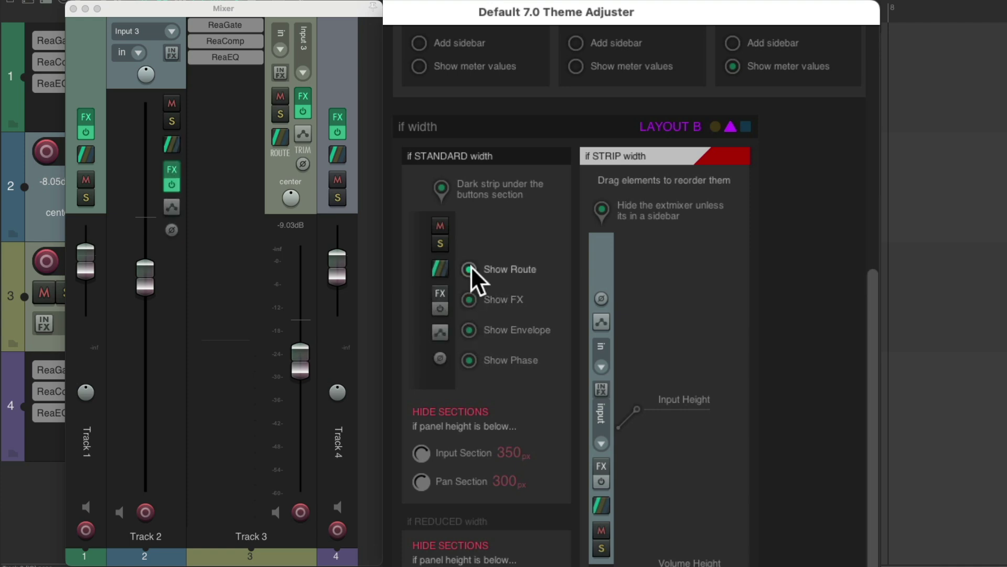
Reorder Layout A's strip: envelope below input, fader repositioned, FX above route, envelope and input.
left_click(716, 126)
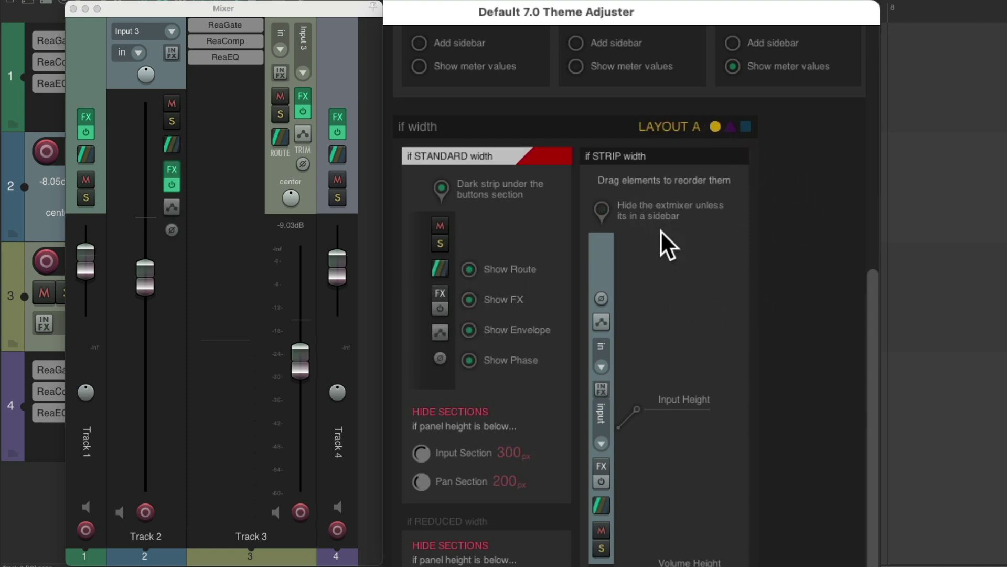
scroll(665, 222, "down", 3)
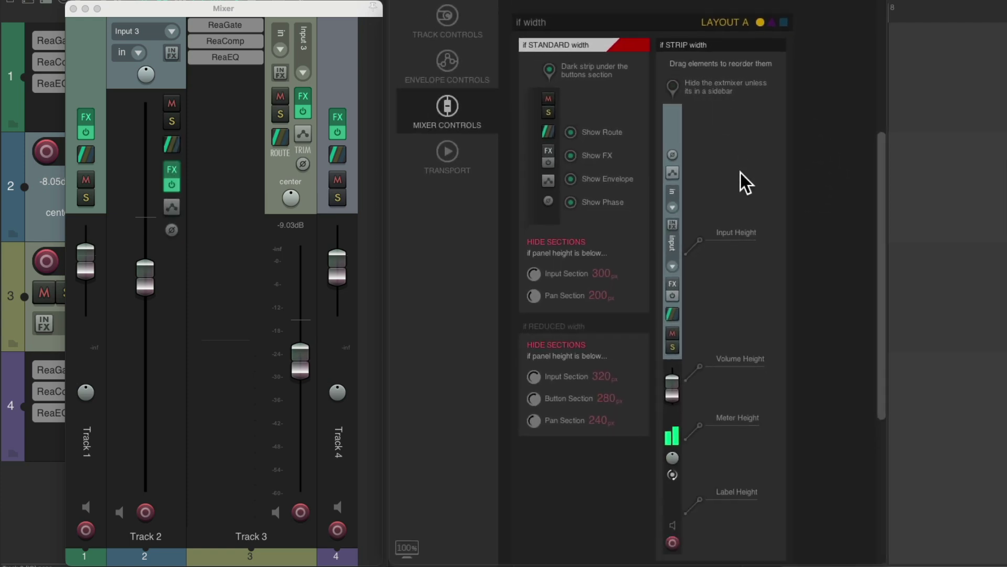
left_click_drag(675, 175, 671, 259)
left_click_drag(676, 391, 677, 276)
left_click_drag(675, 363, 667, 169)
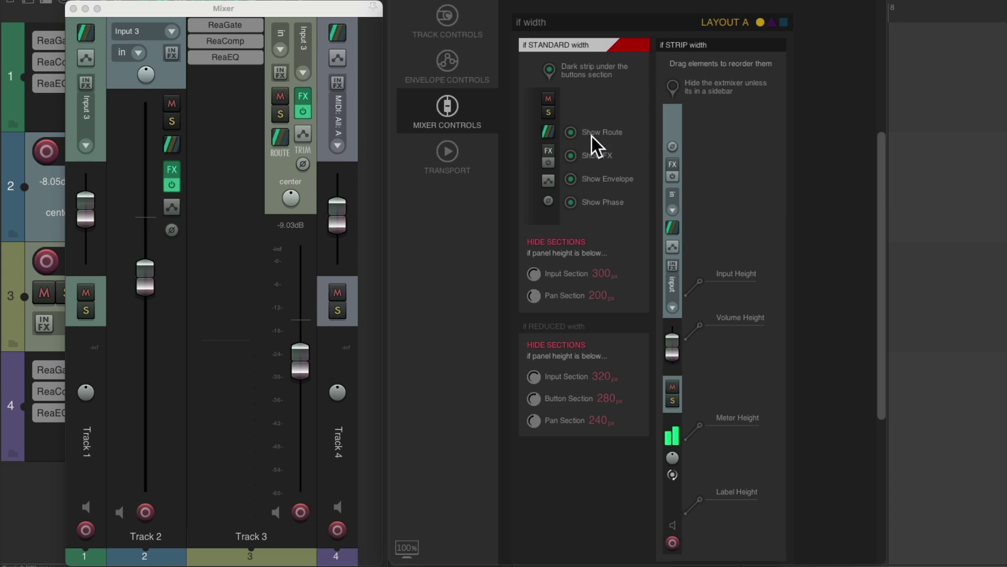
left_click(771, 23)
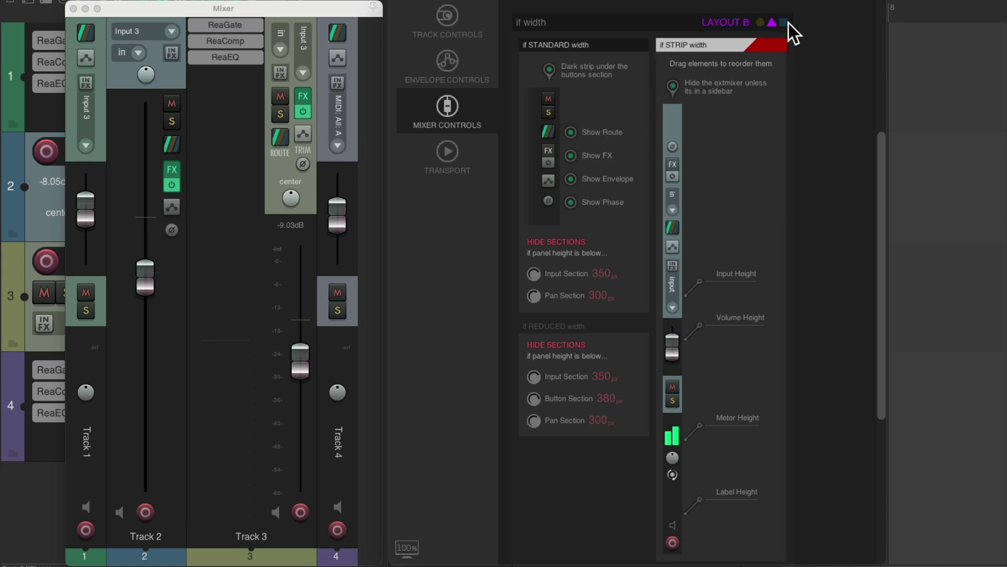
left_click(786, 23)
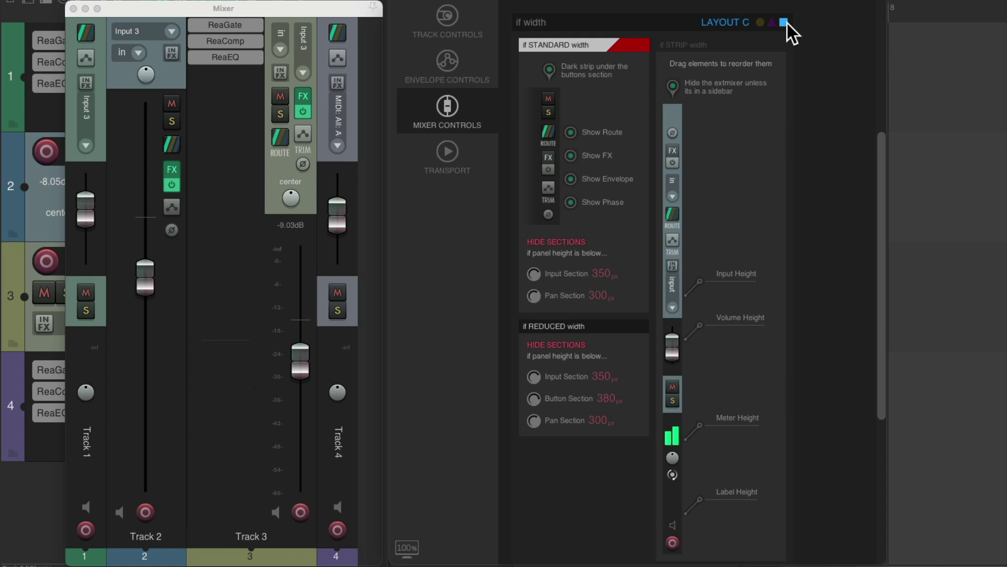